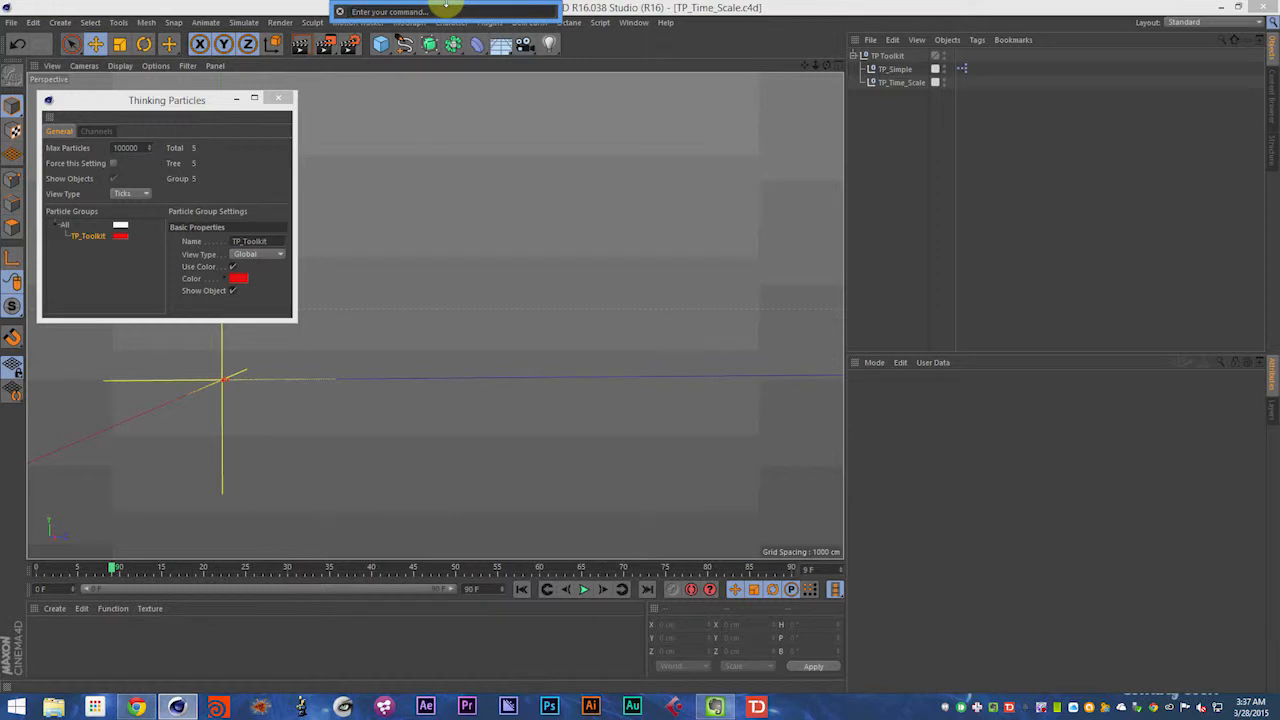
Step: Open the TP Toolkit window to view its available emitters, dynamics, utilities and renderers, then close it
text(tpt)
key(BackSpace)
text(to)
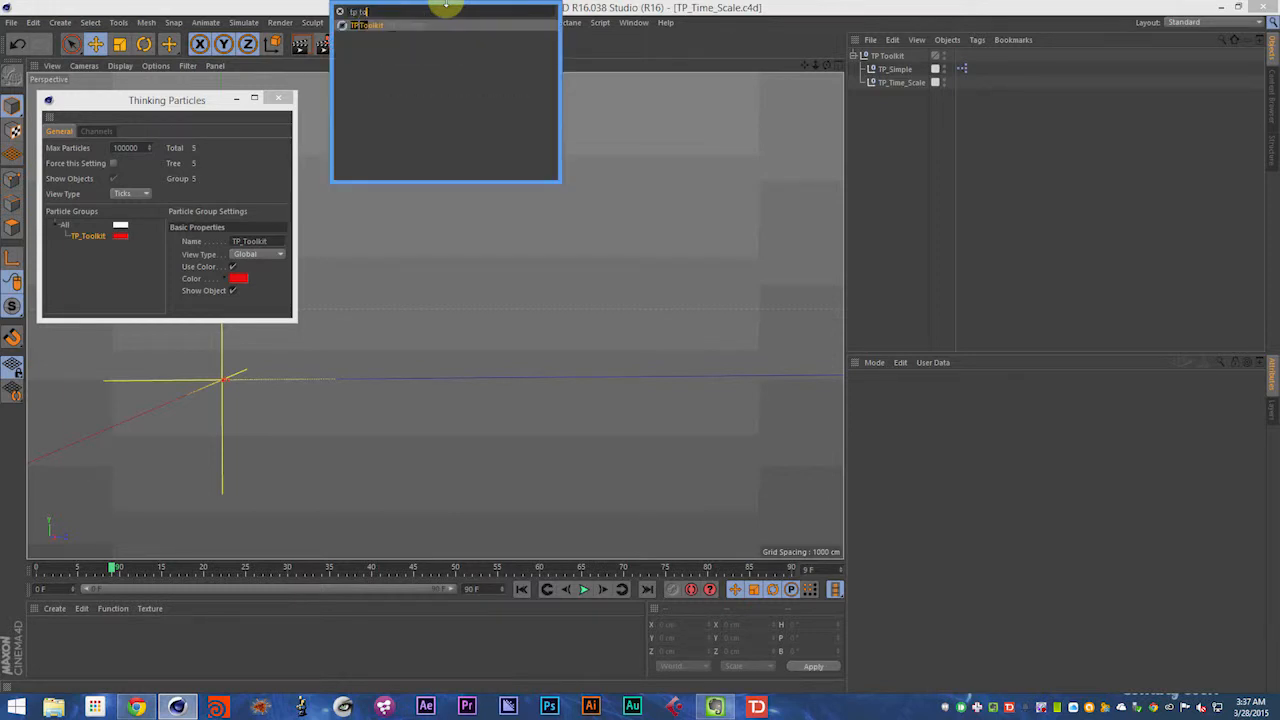
key(Return)
click(577, 133)
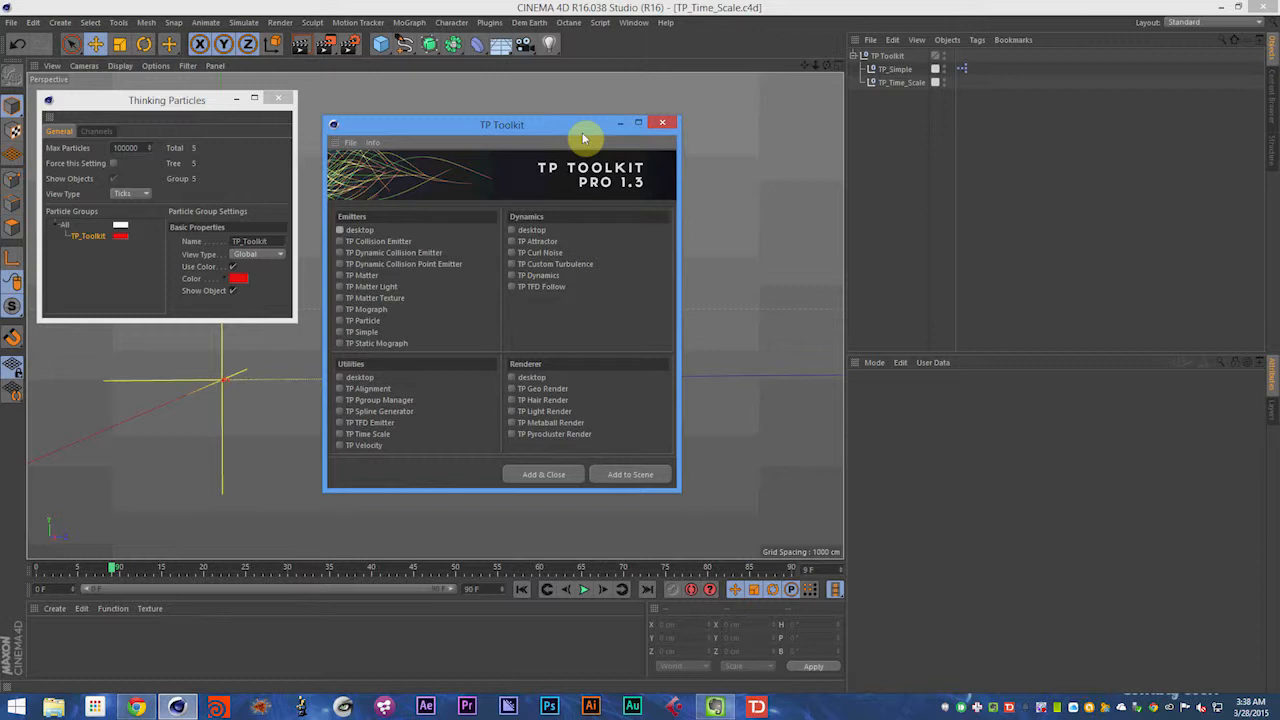
click(662, 122)
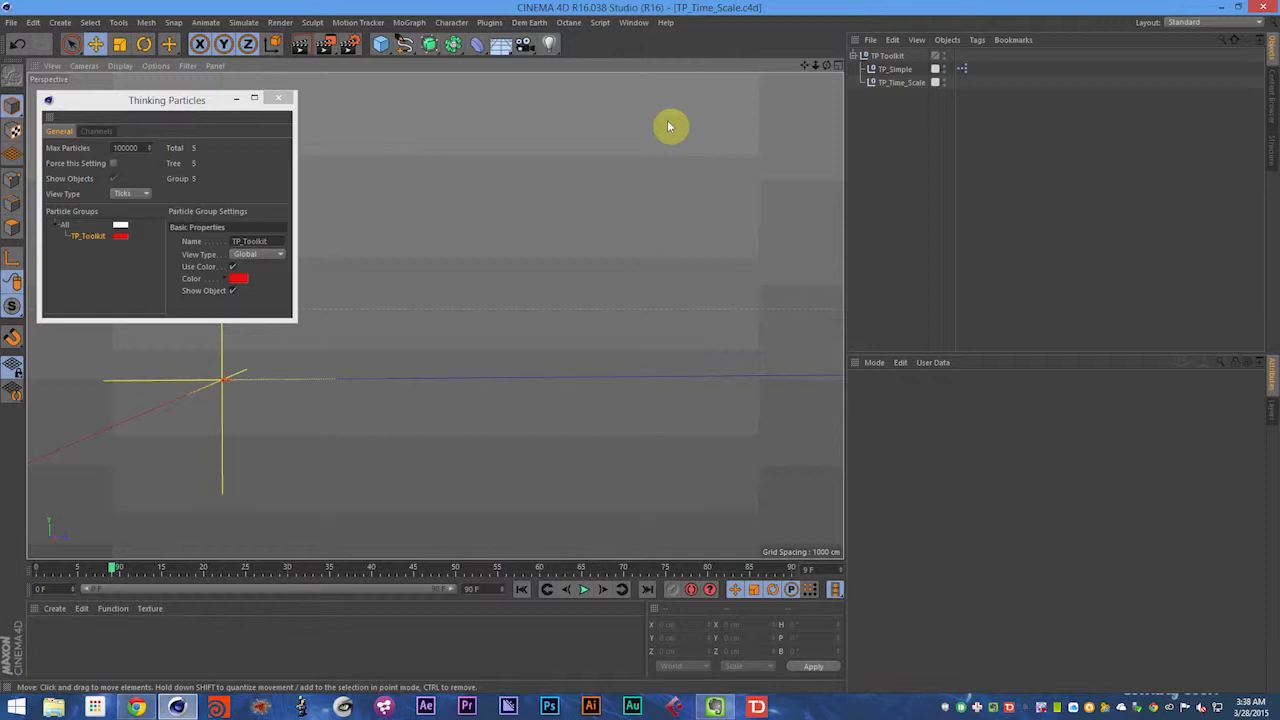
Step: Play the particle animation and compare it with Time Scale Enabled off and on for TP_Time_Scale
key(F8)
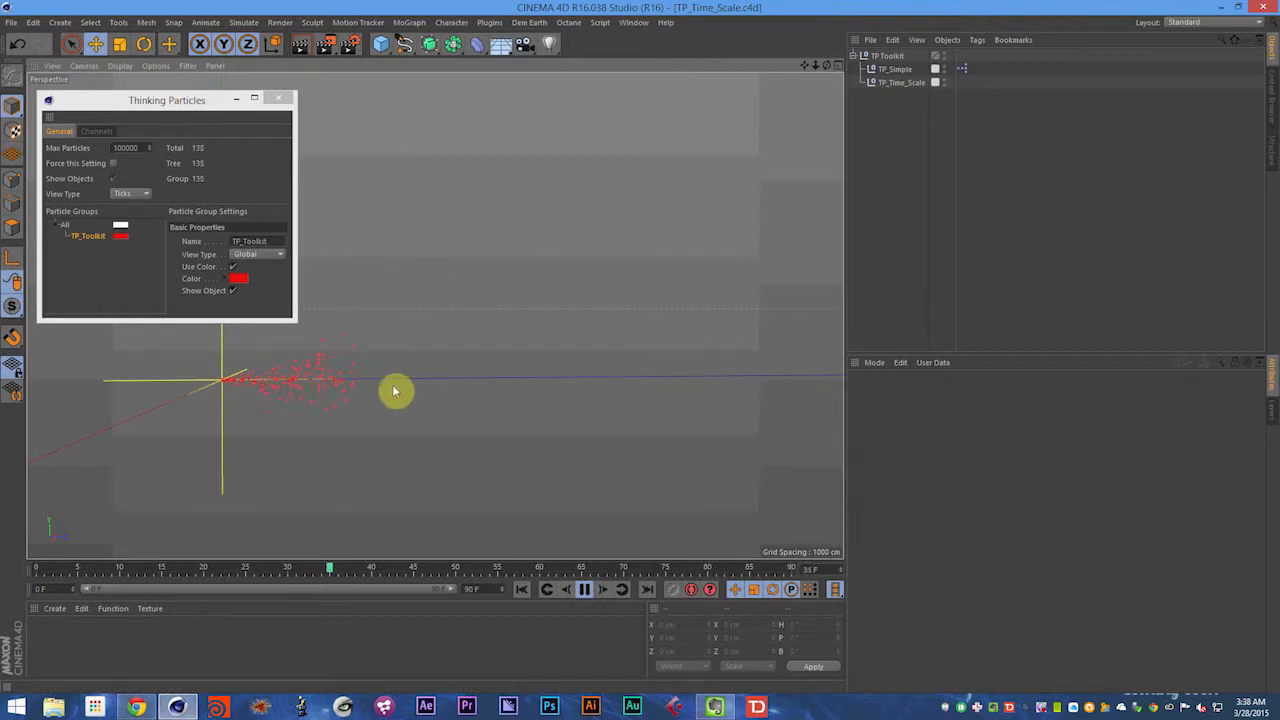
alt+drag(315, 397, 345, 398)
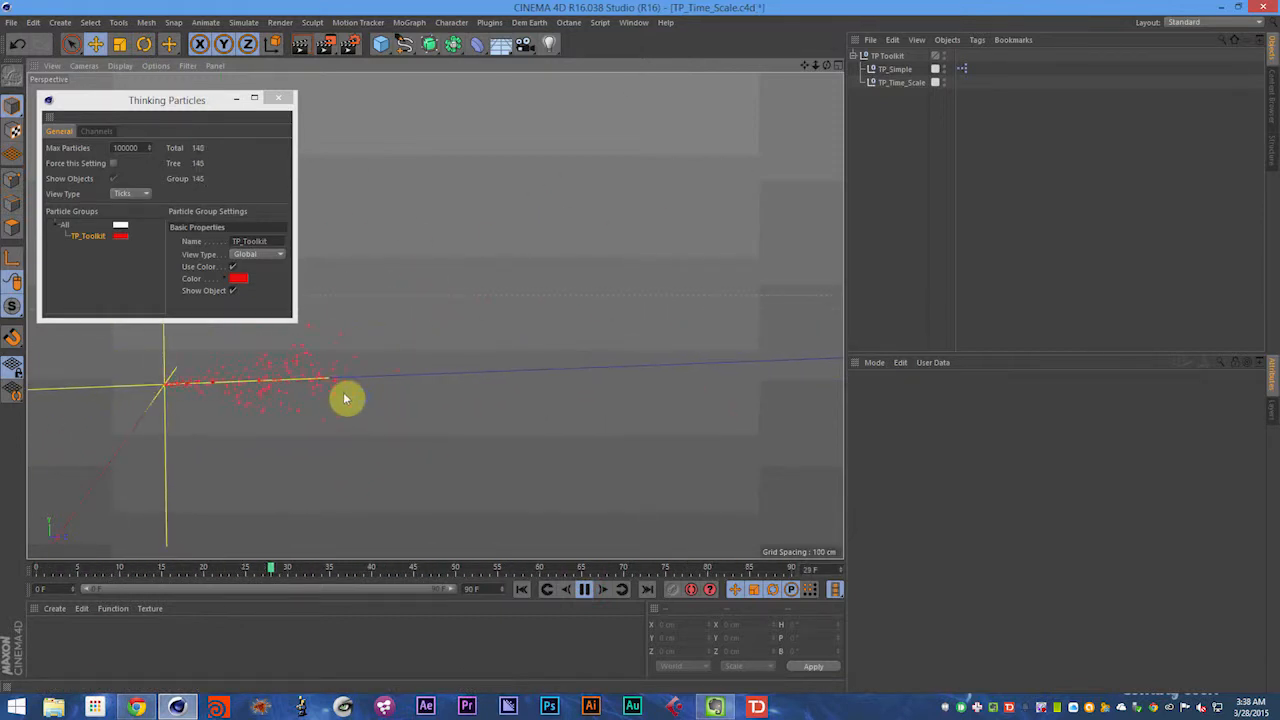
click(911, 84)
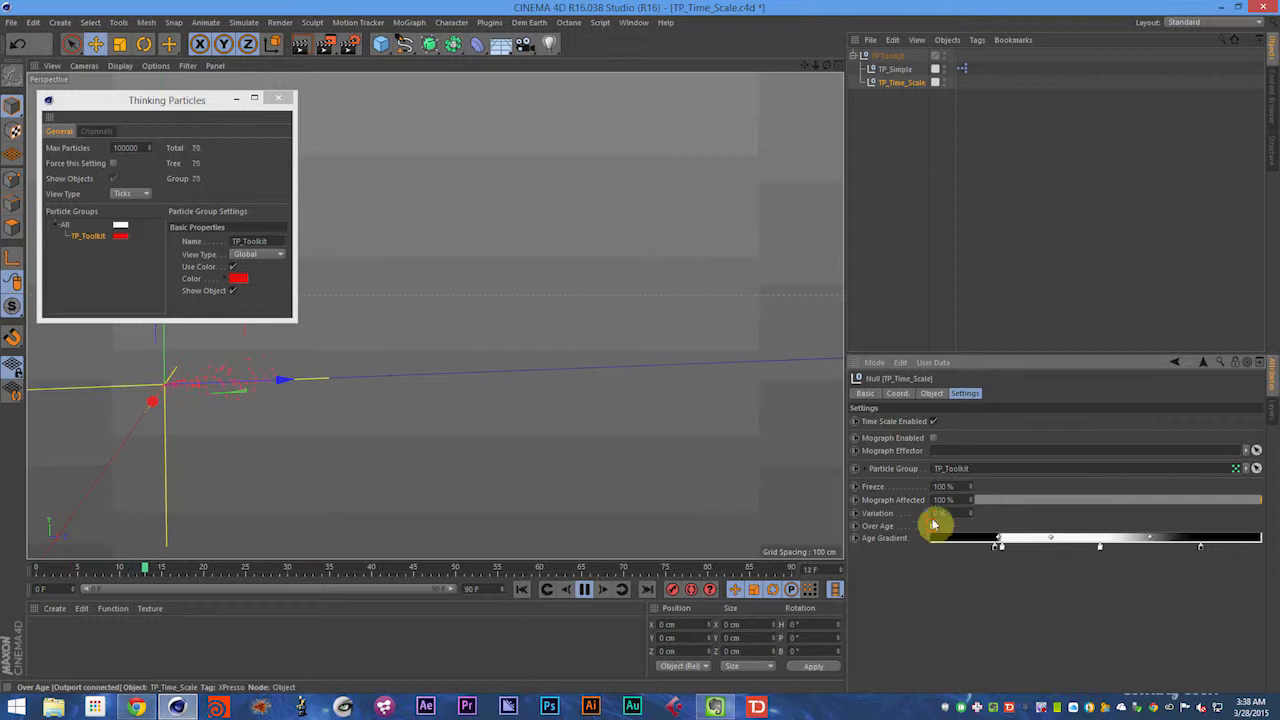
click(933, 421)
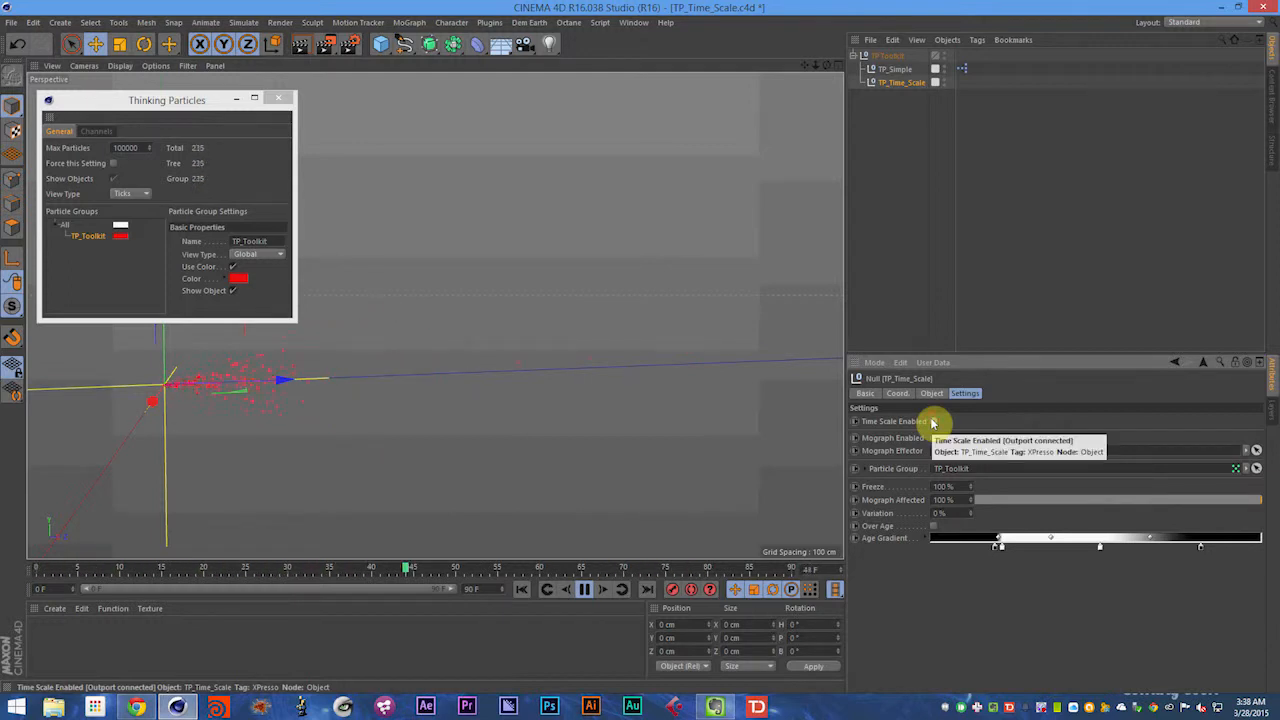
click(933, 422)
key(F8)
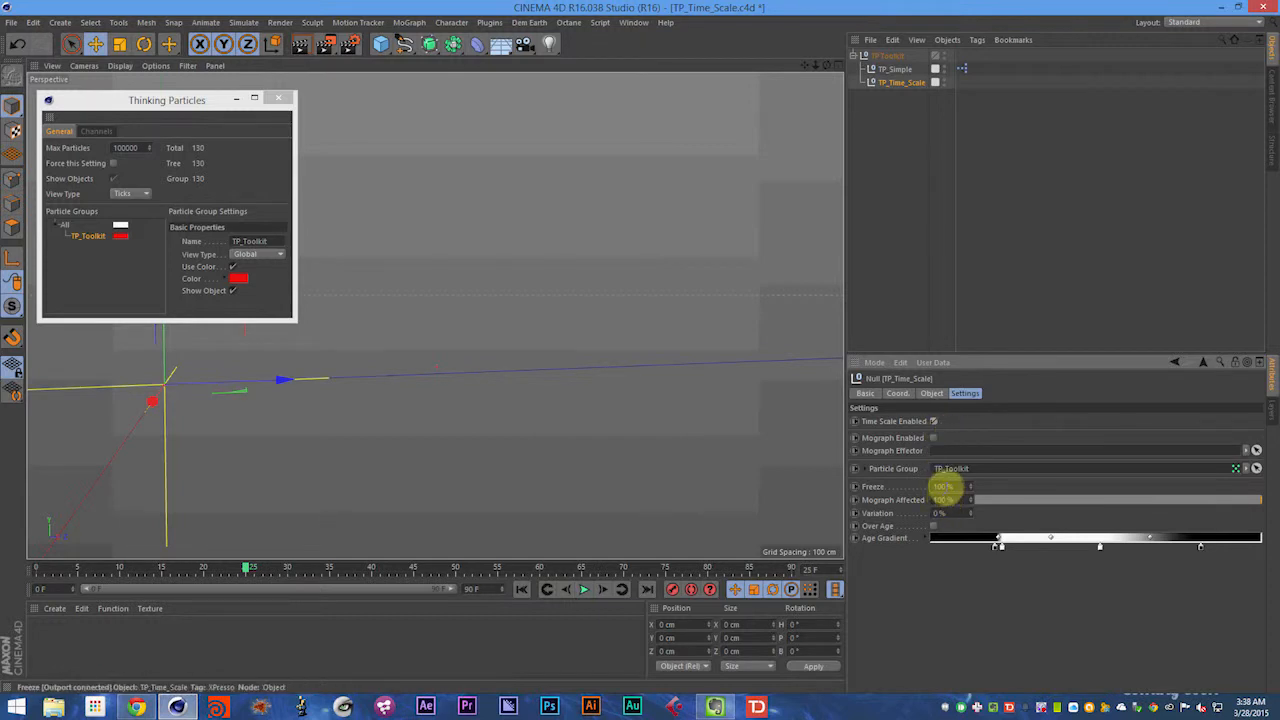
key(ctrl+s)
Step: Check the emission attributes of TP_Simple, return to the TP_Time_Scale settings and save the scene
click(132, 288)
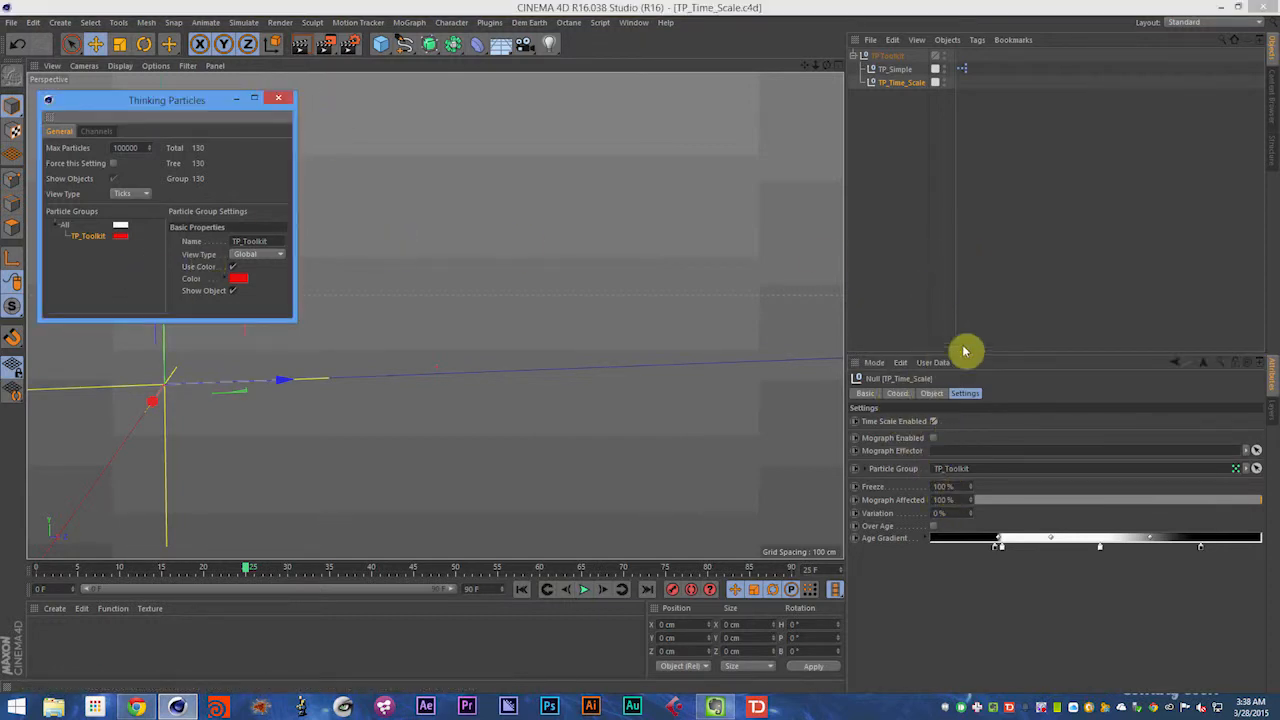
click(915, 85)
click(898, 70)
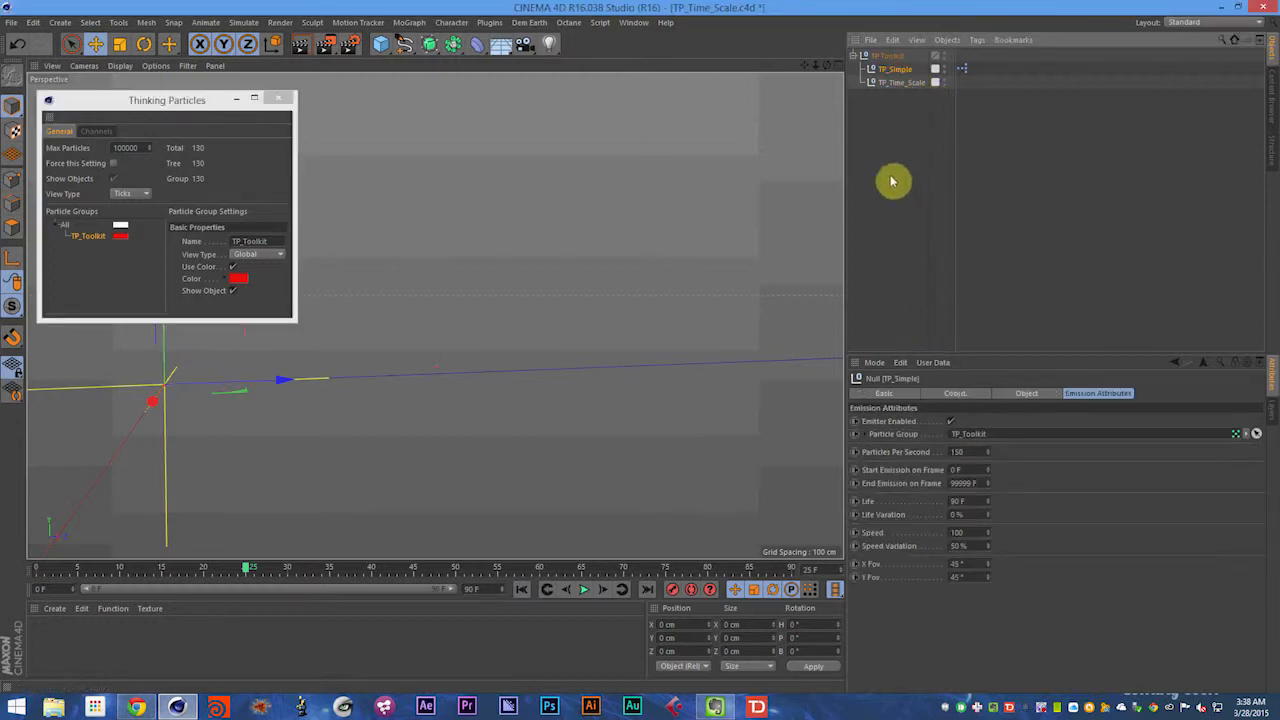
click(893, 83)
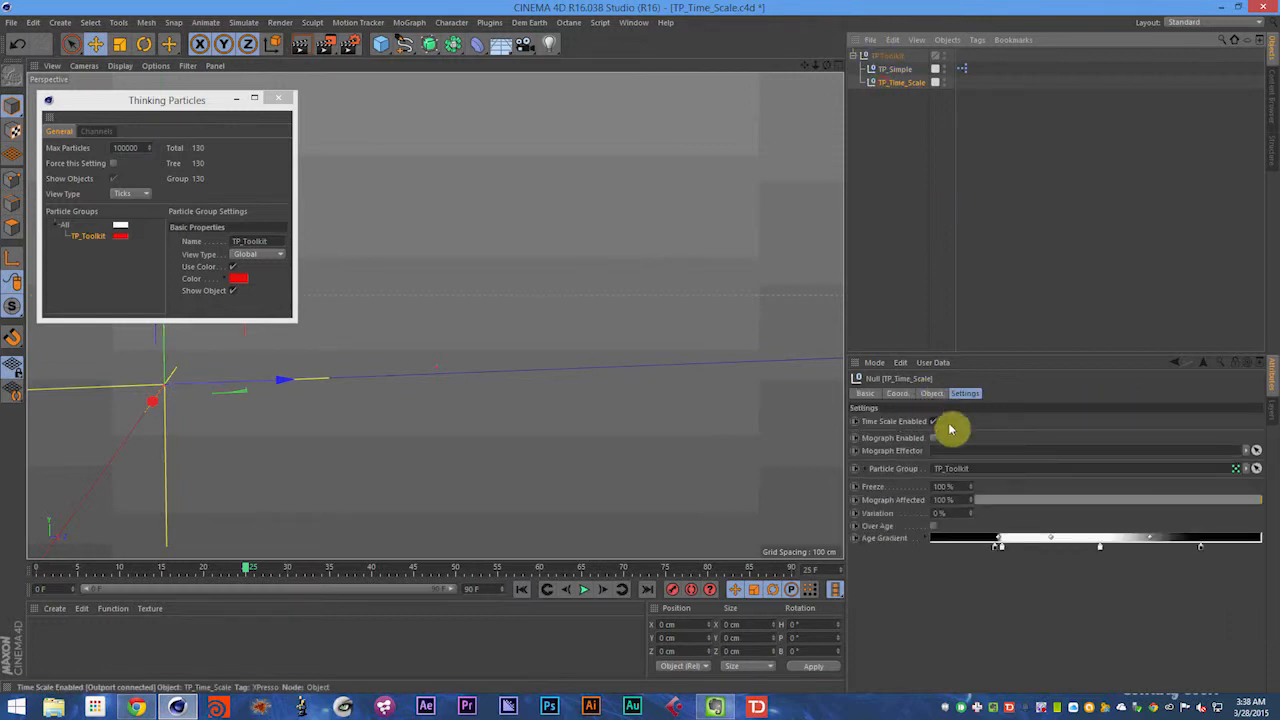
key(ctrl+s)
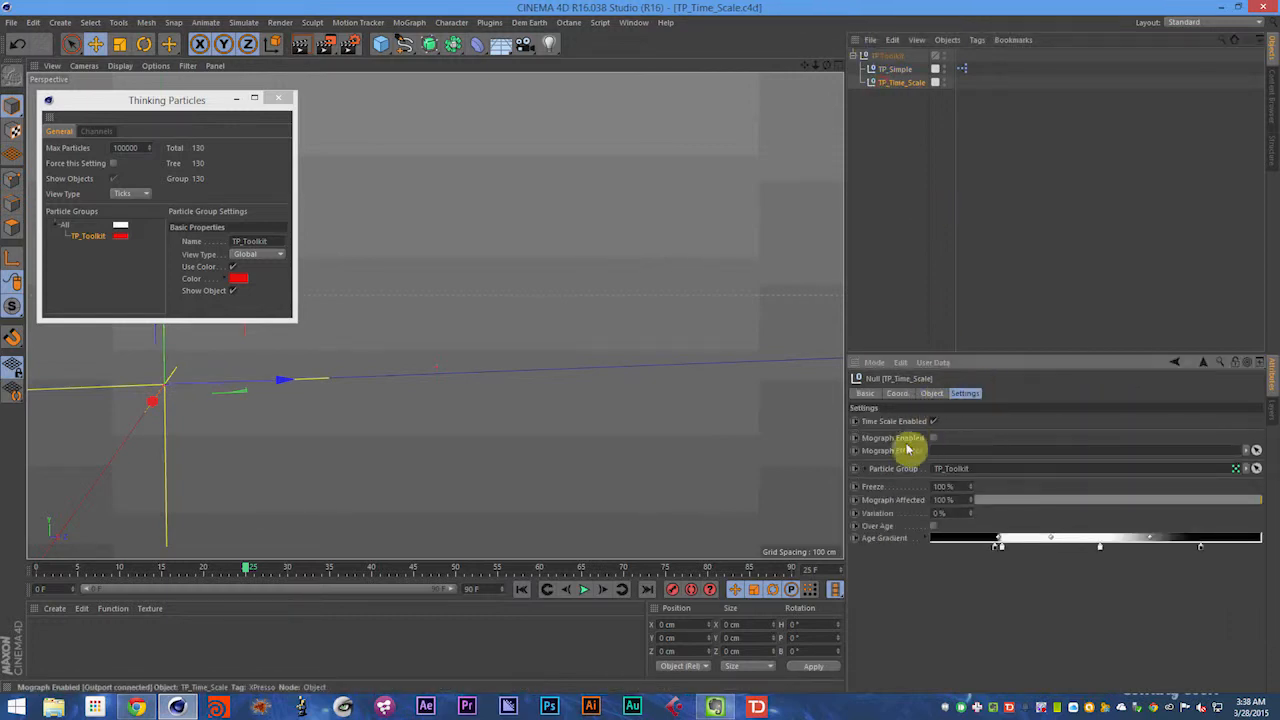
Step: Play the animation from the start to check the particles with Time Scale Enabled on and Over Age off
click(880, 424)
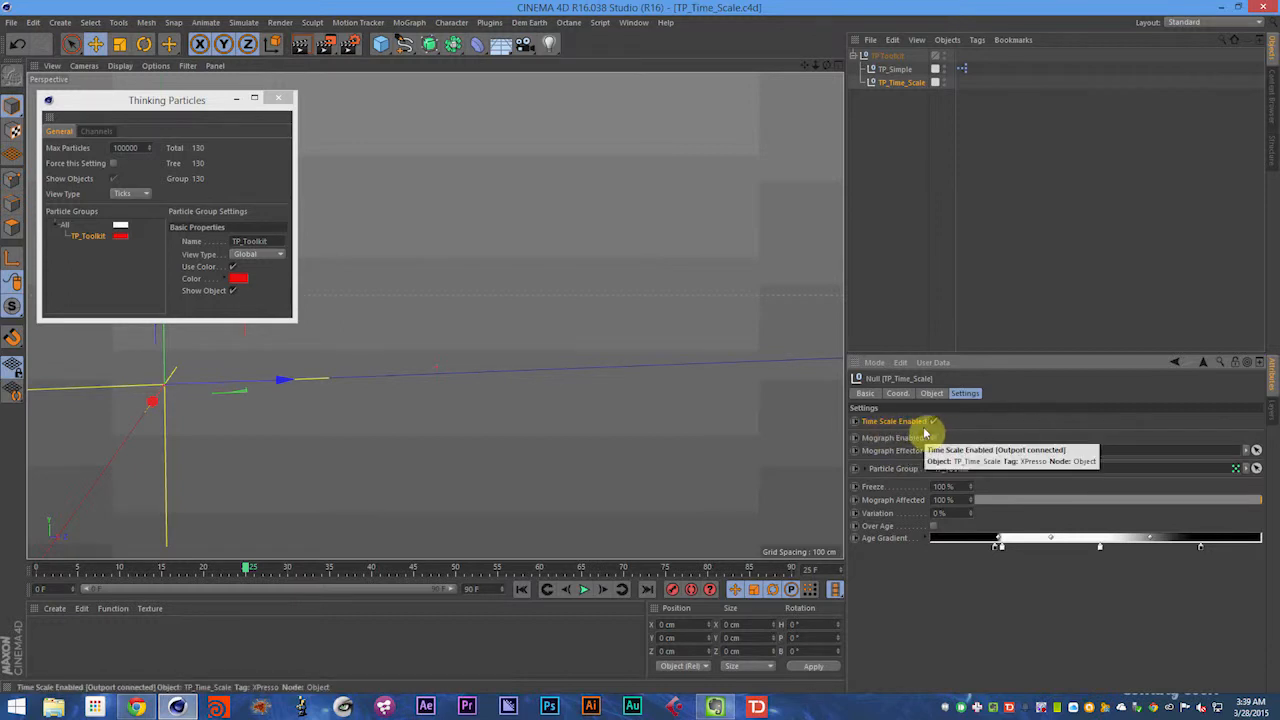
key(shift+f)
key(F8)
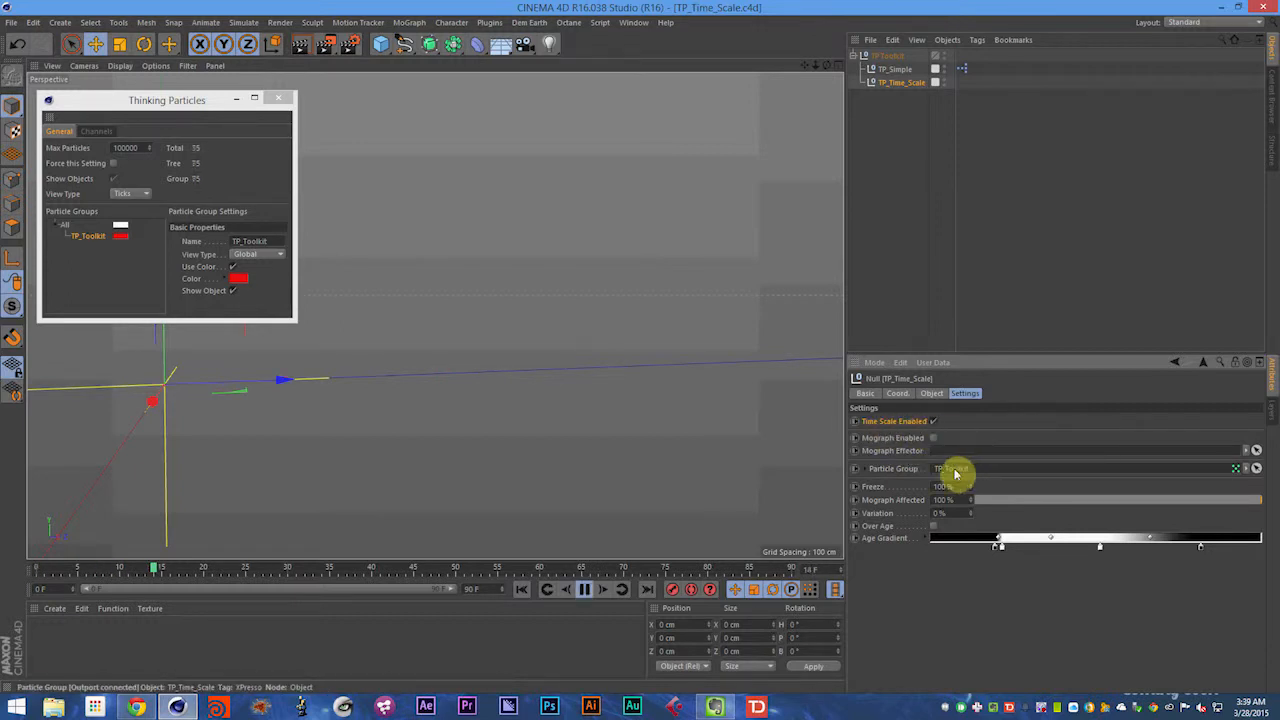
key(F8)
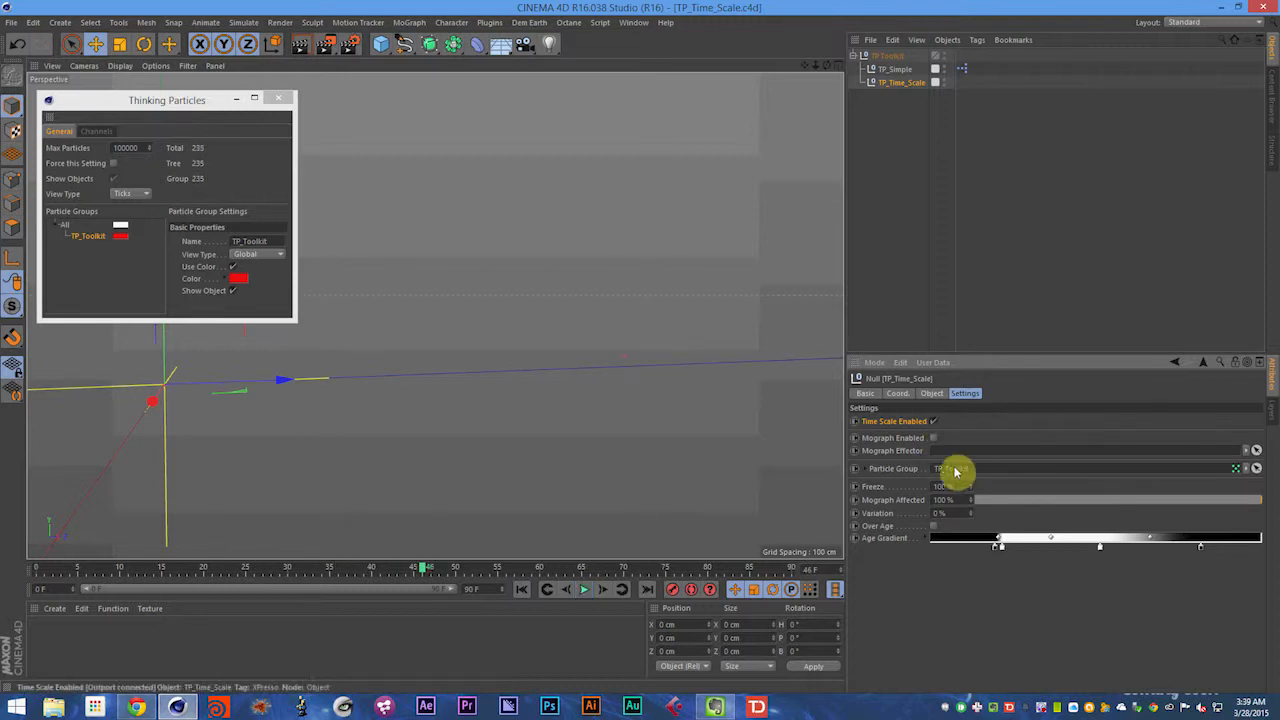
Step: Enable Over Age on TP_Time_Scale and preview the particle animation from the first frame
click(934, 526)
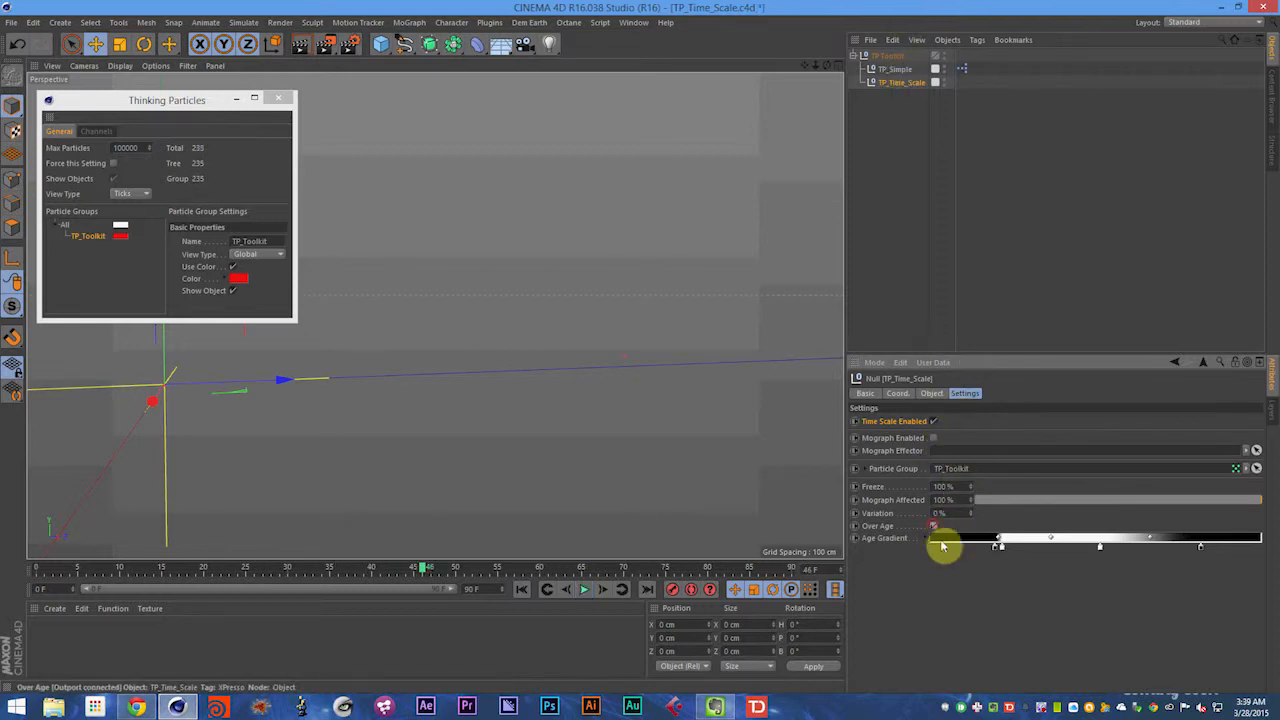
key(shift+f)
key(F8)
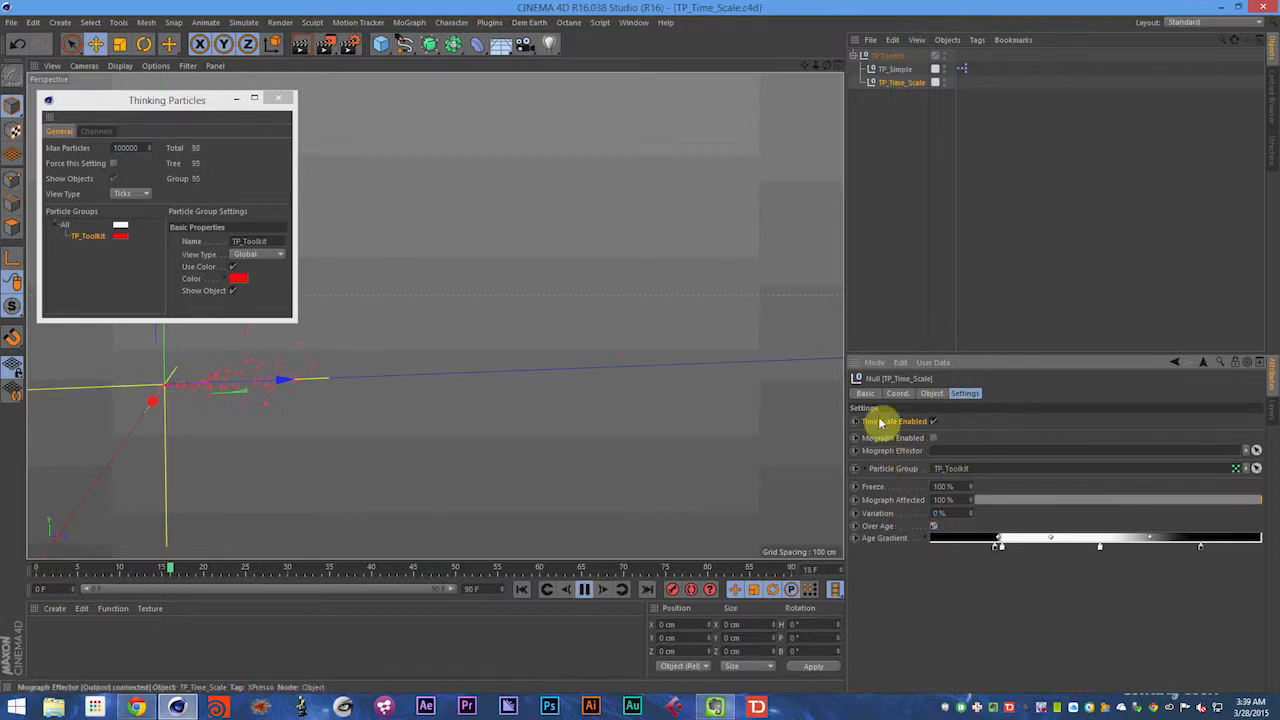
key(F8)
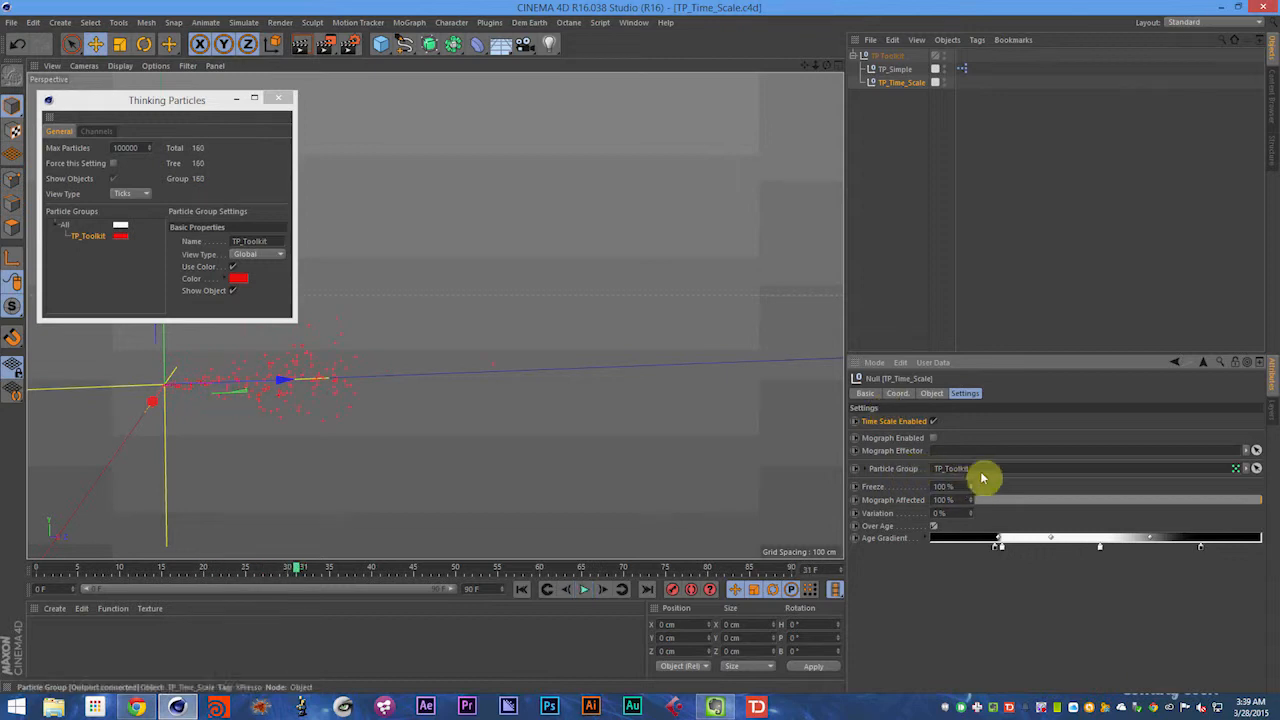
Step: Turn Mograph Enabled on and off again on TP_Time_Scale while reviewing the available MoGraph effectors
click(933, 437)
click(409, 22)
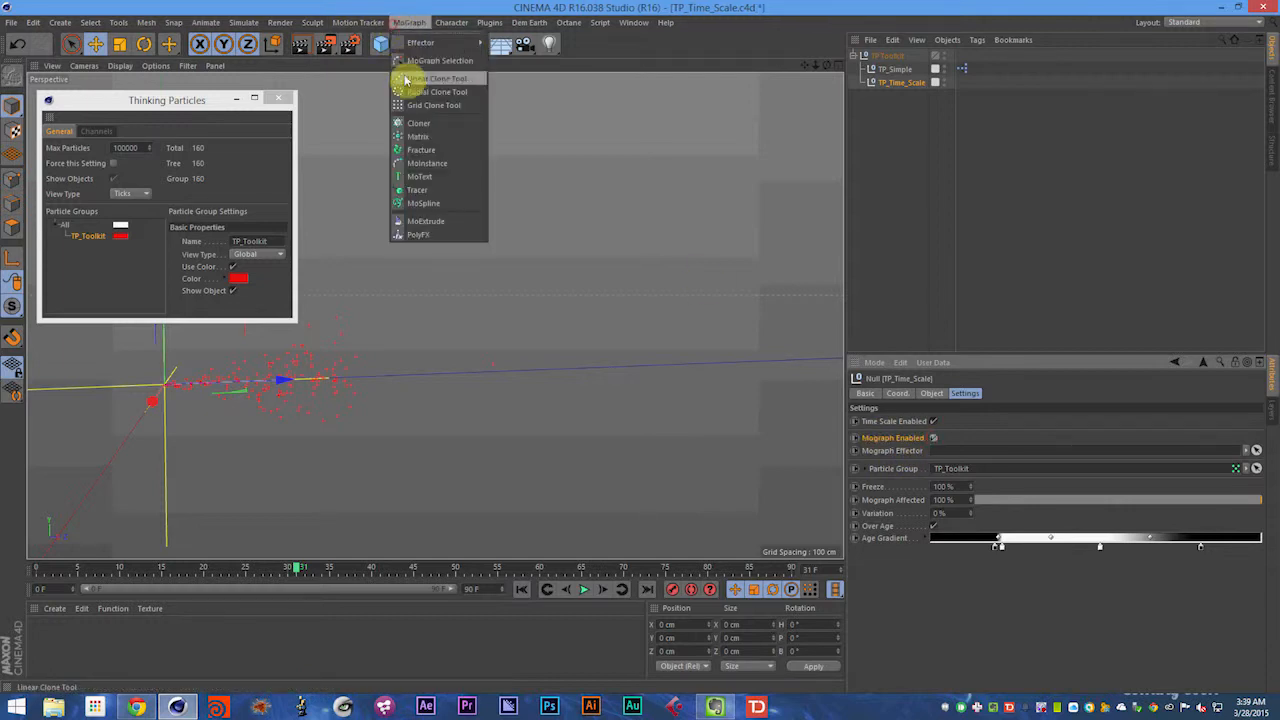
mouse_move(430, 45)
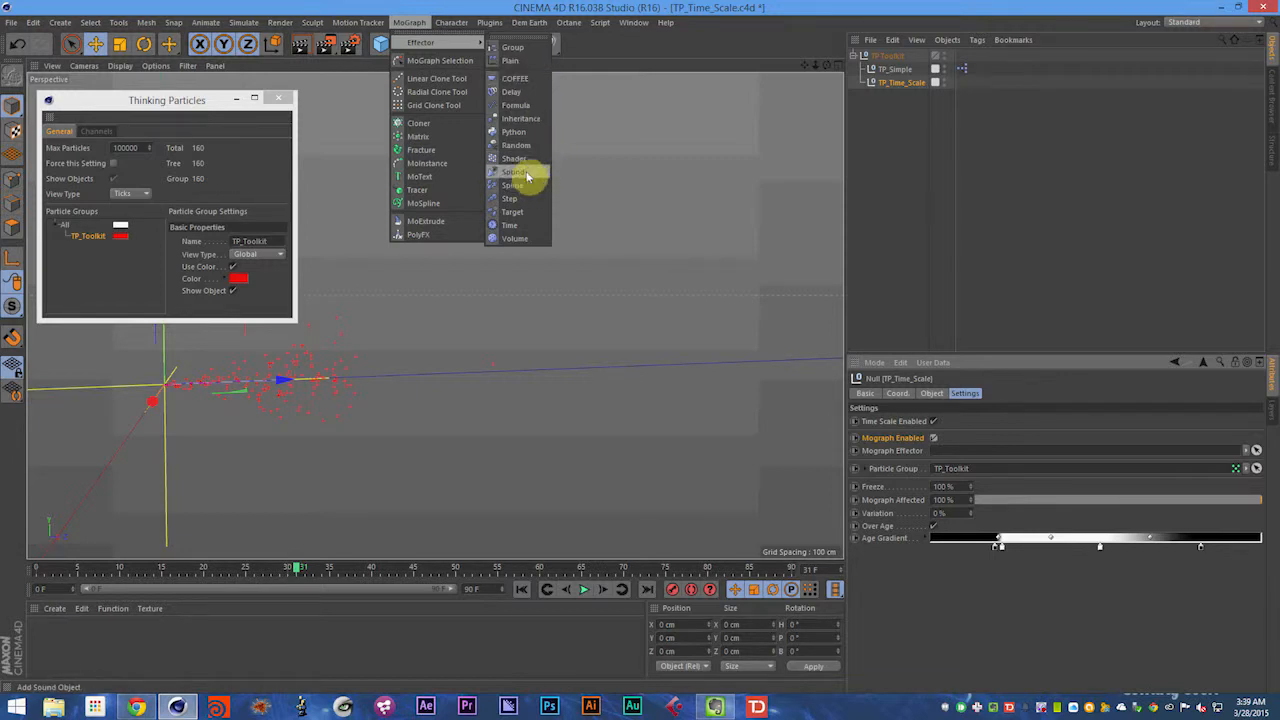
click(751, 207)
key(ctrl+s)
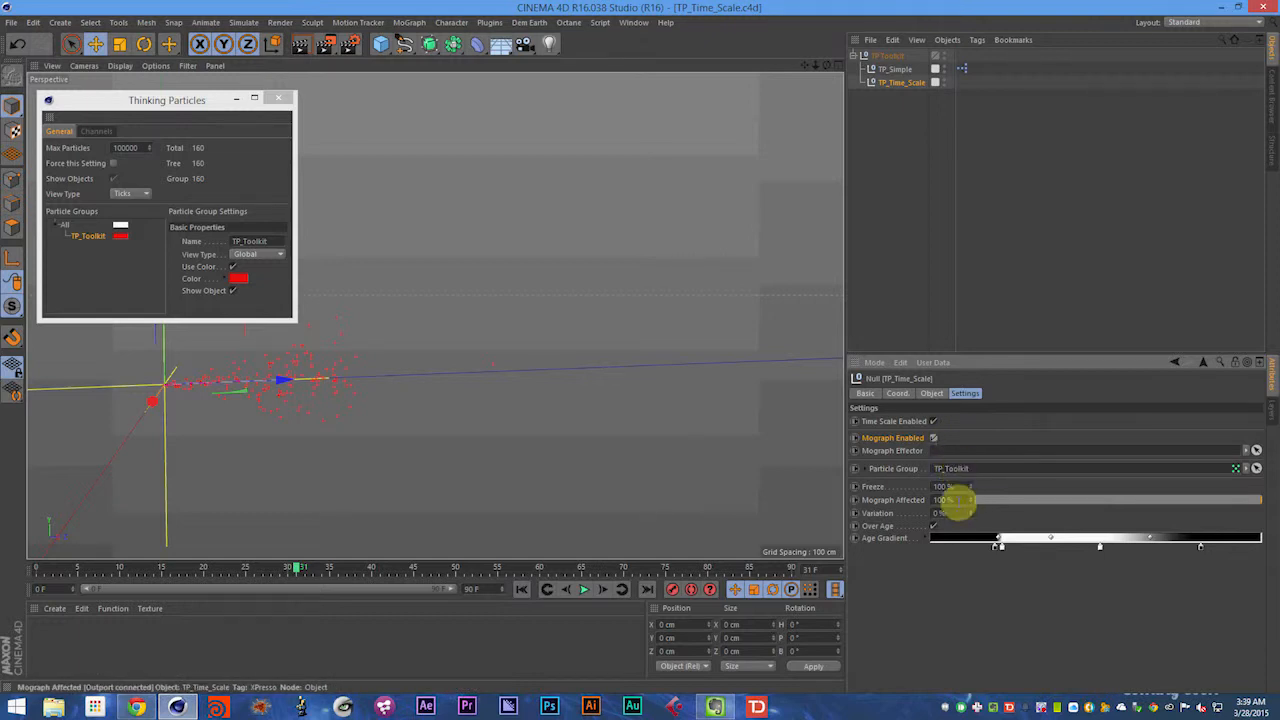
click(936, 440)
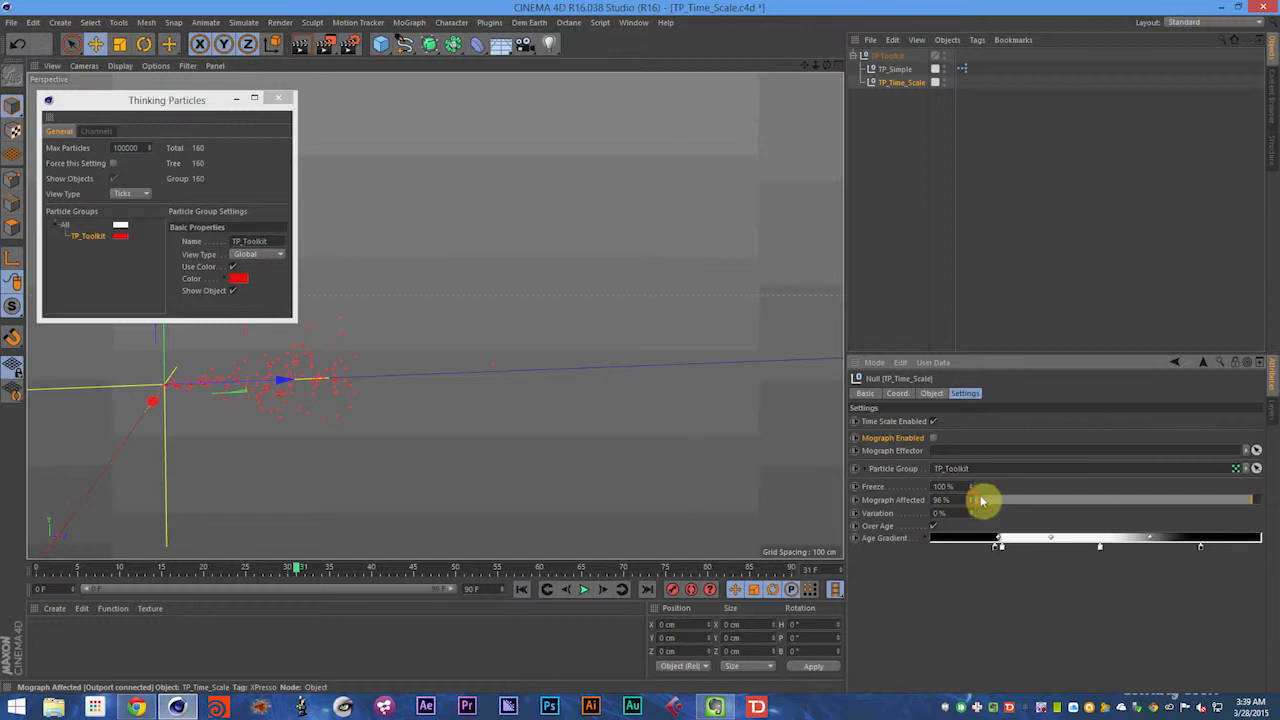
Step: Try different Mograph Affected values on TP_Time_Scale and return the setting to 100%
drag(981, 499, 1253, 513)
drag(991, 500, 1270, 500)
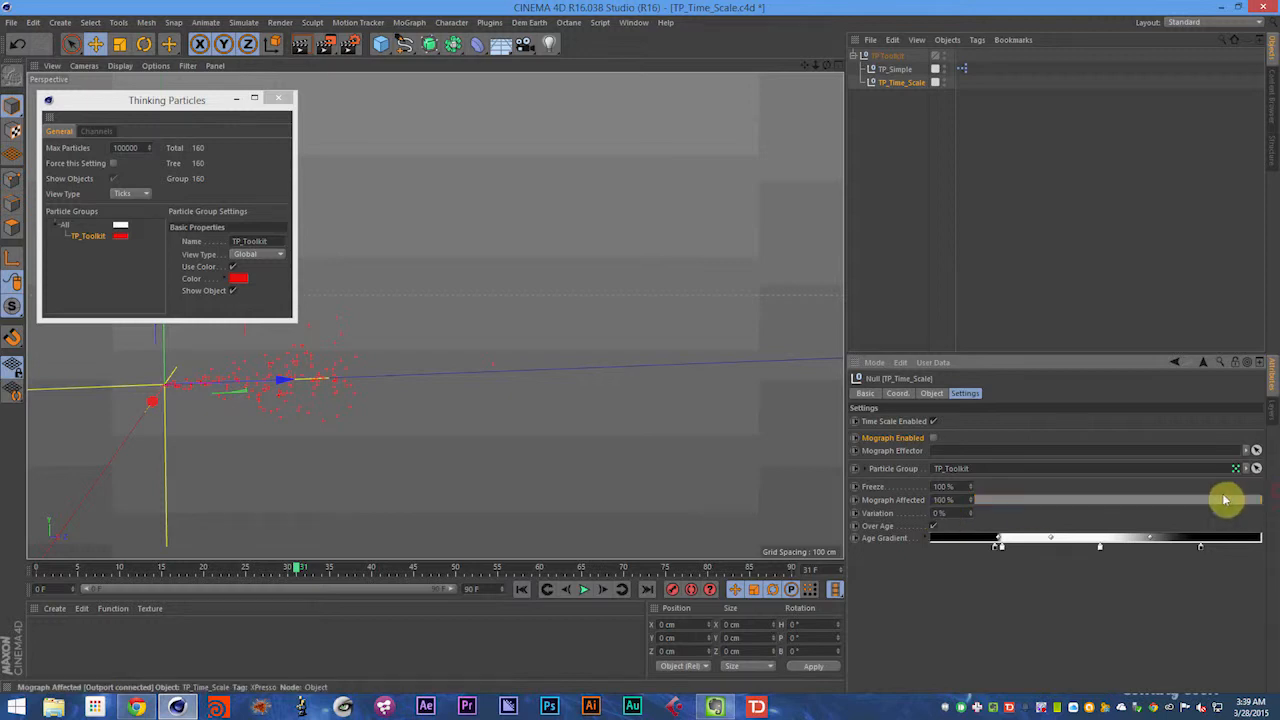
drag(1080, 499, 1277, 503)
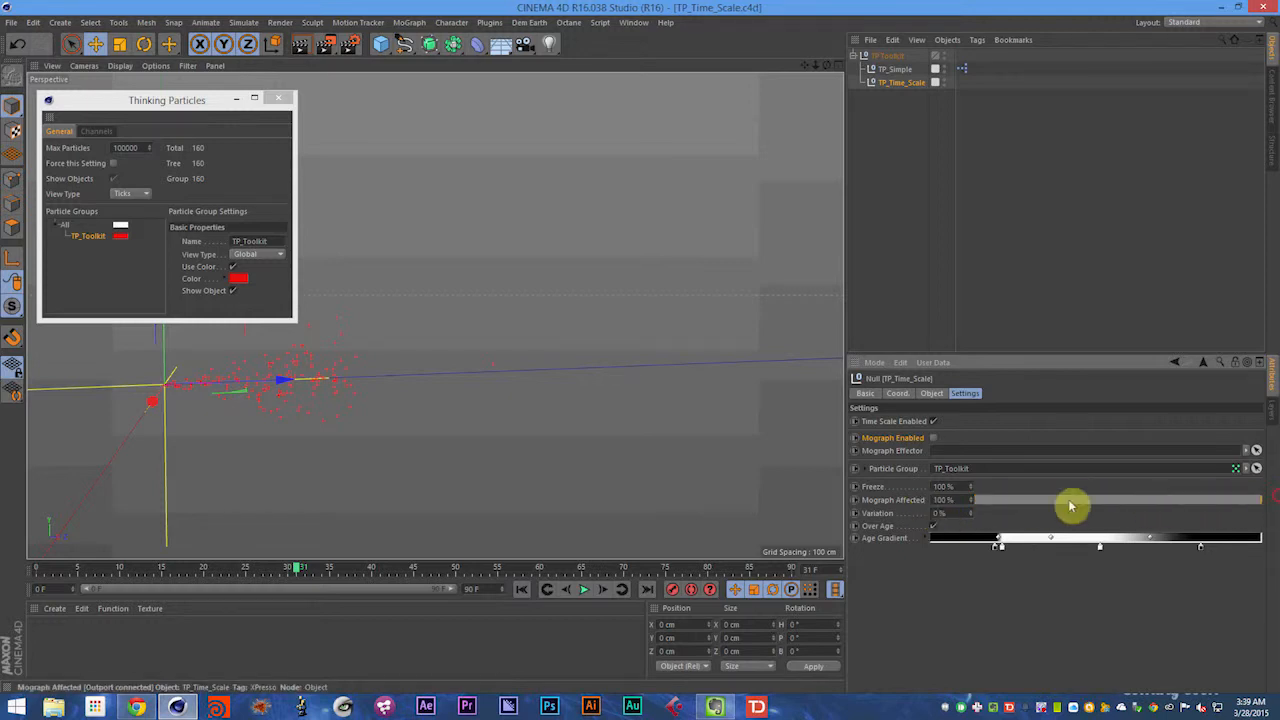
drag(984, 502, 1149, 514)
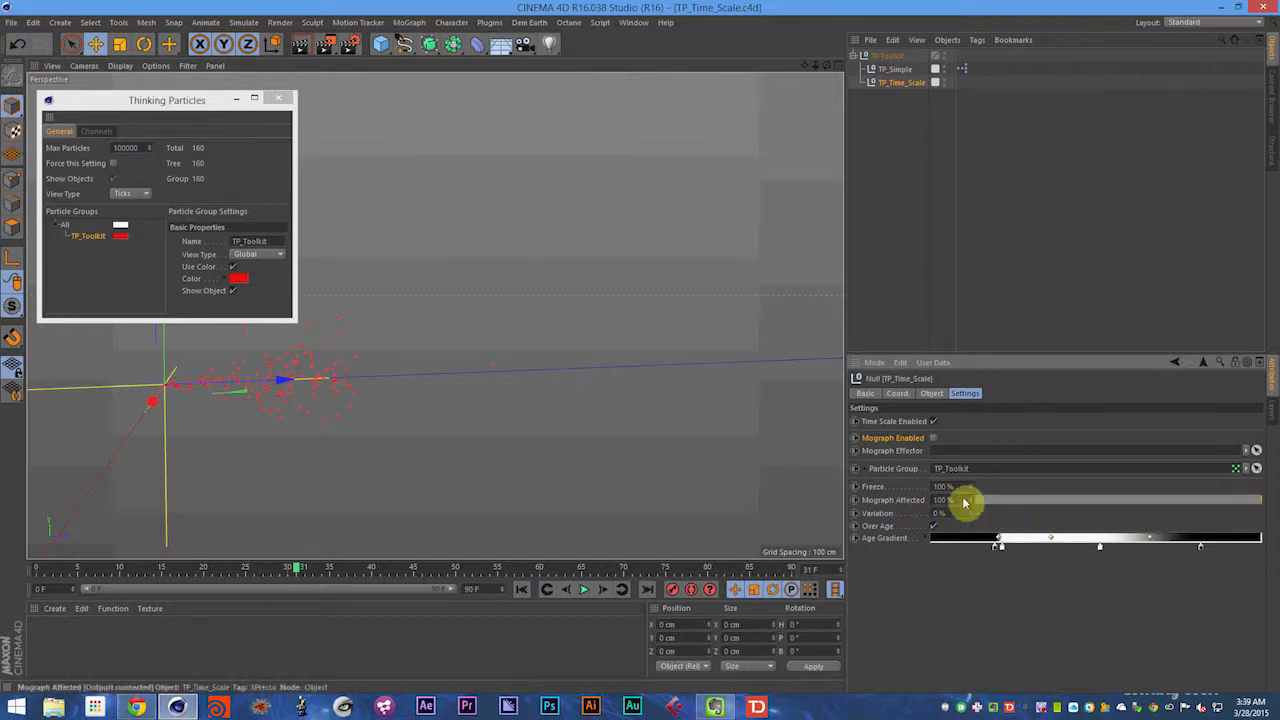
Step: Assign the TP_Toolkit particle group from the Thinking Particles window as the Particle Group of TP_Time_Scale
click(894, 469)
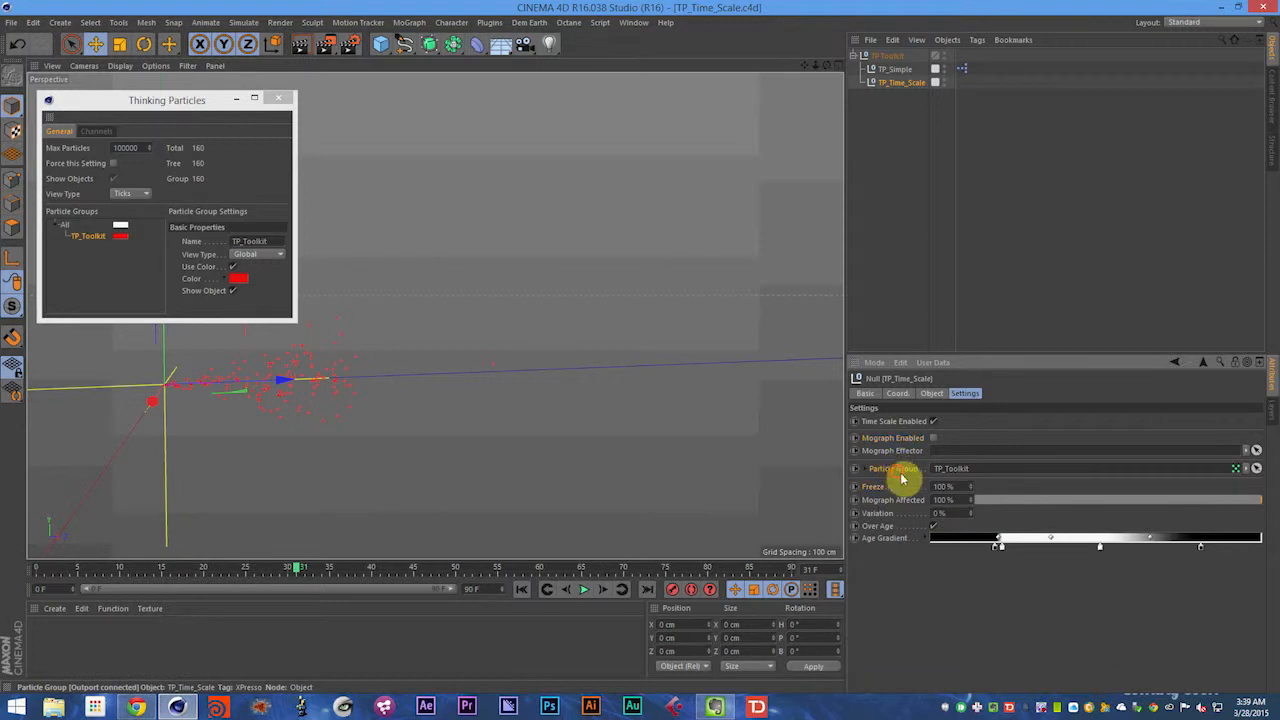
drag(88, 237, 966, 478)
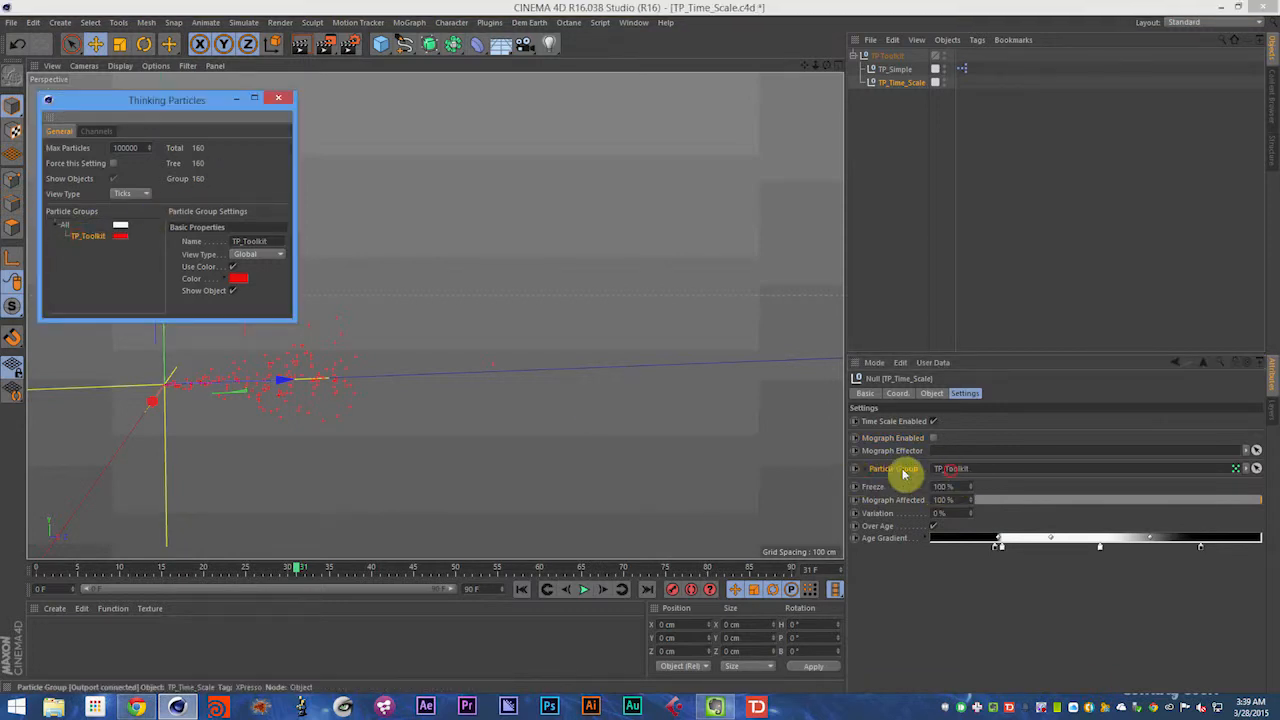
click(101, 244)
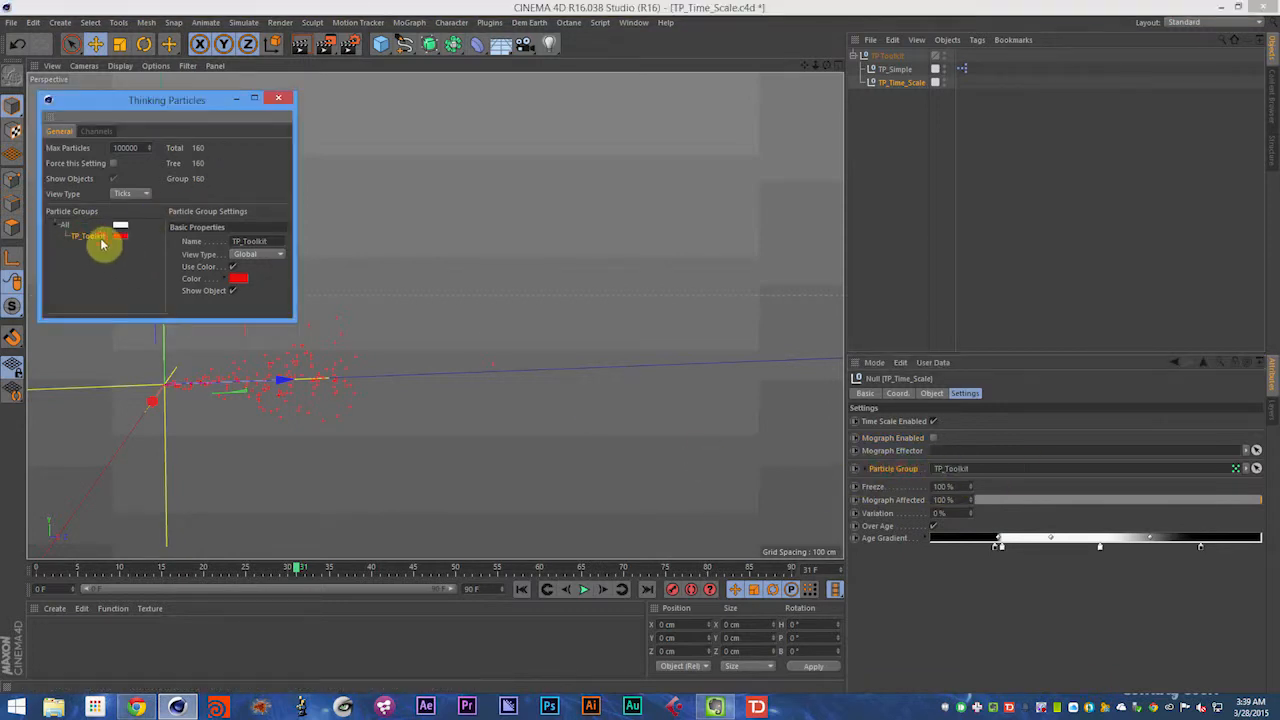
Step: Play and pause the animation repeatedly to examine how the Freeze setting affects the particles, and save the scene
click(876, 488)
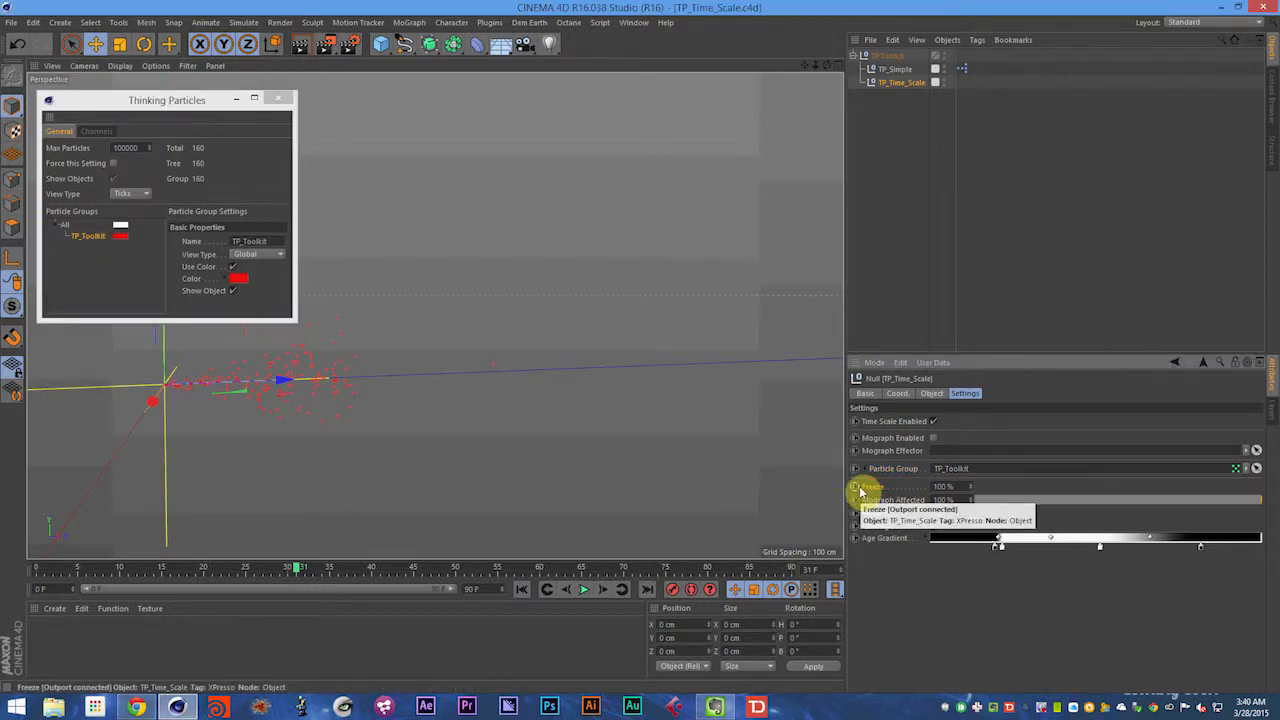
key(F8)
key(F8)
key(F8)
key(F8)
key(F8)
key(F8)
key(F8)
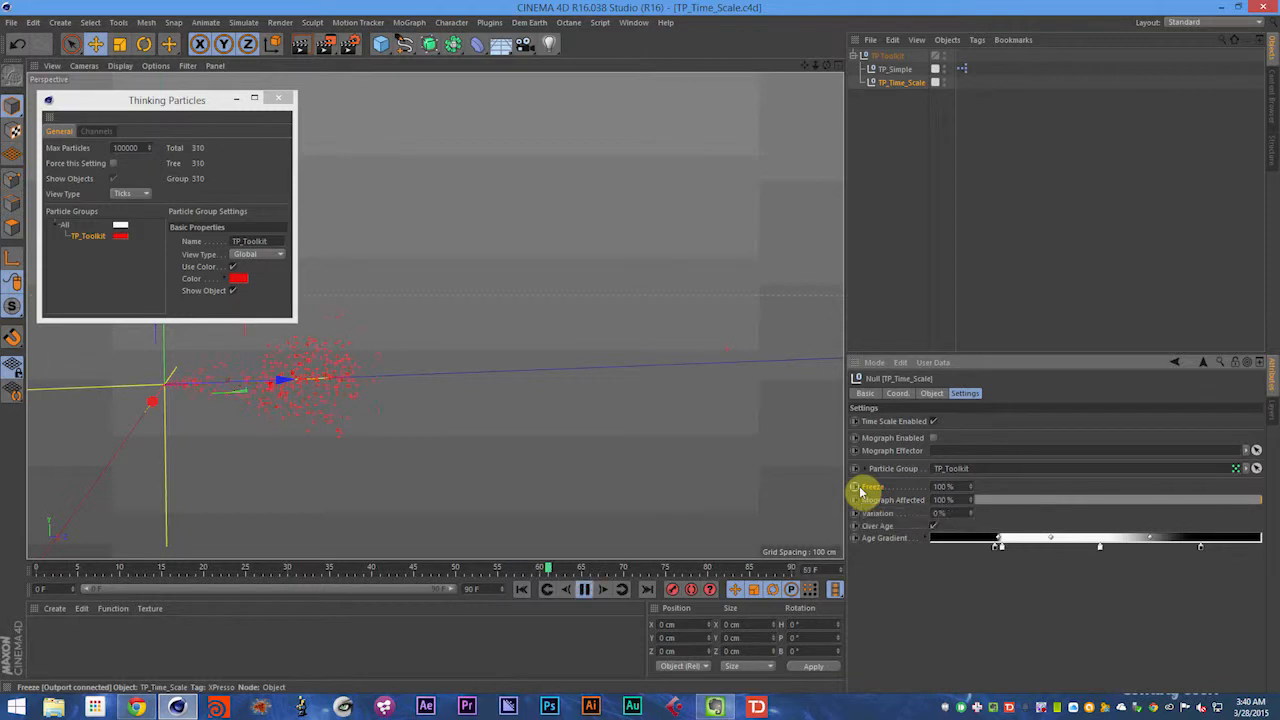
key(F8)
key(ctrl+s)
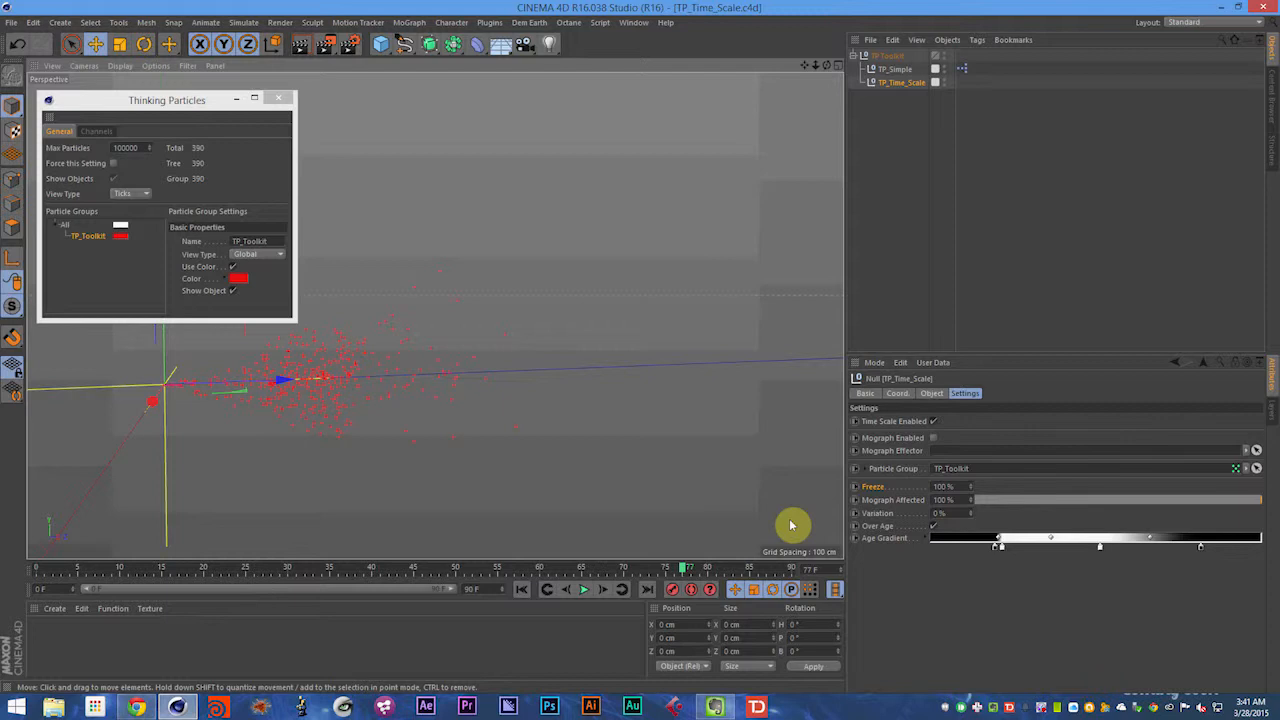
Step: Set the Speed Variation of the TP_Simple emitter to 0% while the animation plays
key(F8)
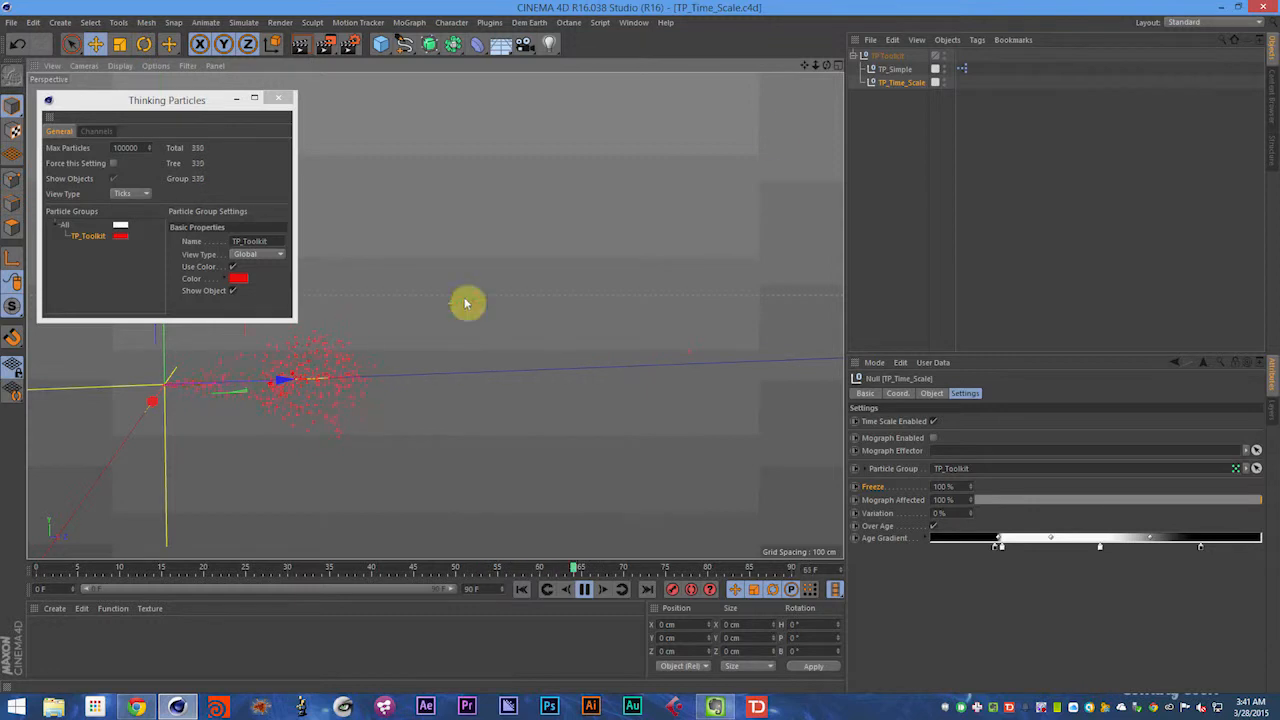
click(905, 69)
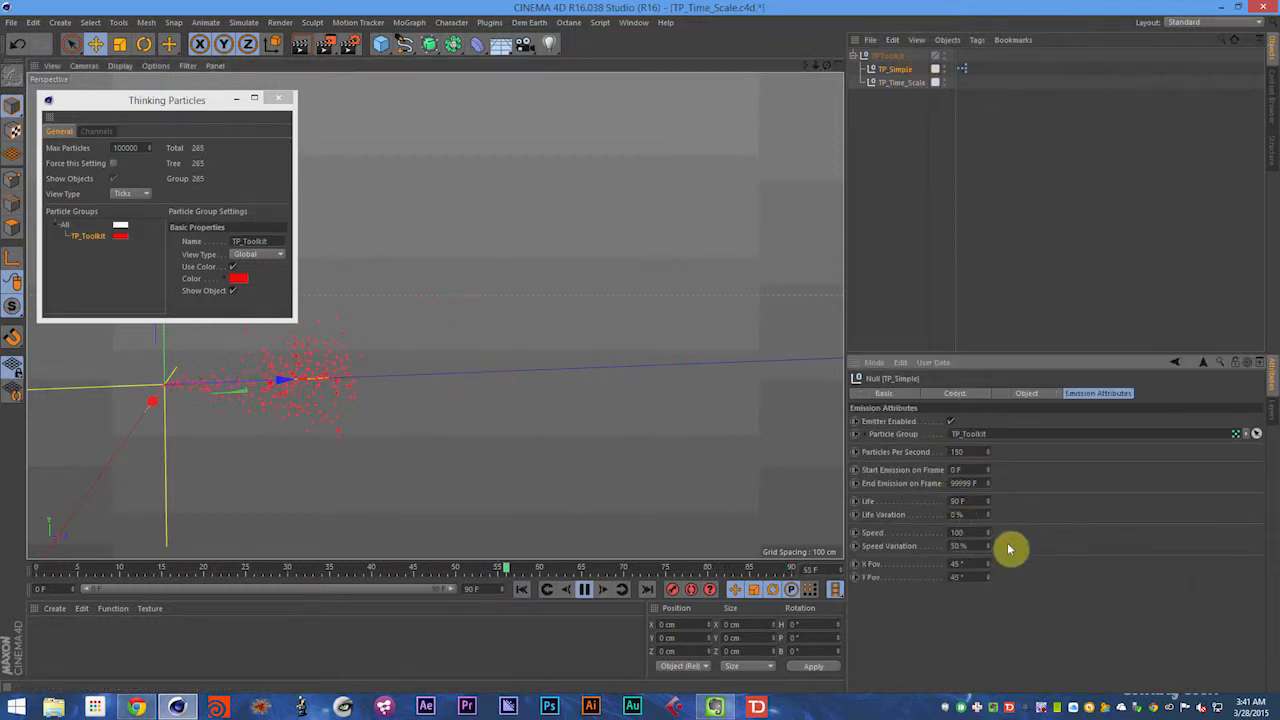
click(976, 546)
text(0)
key(Return)
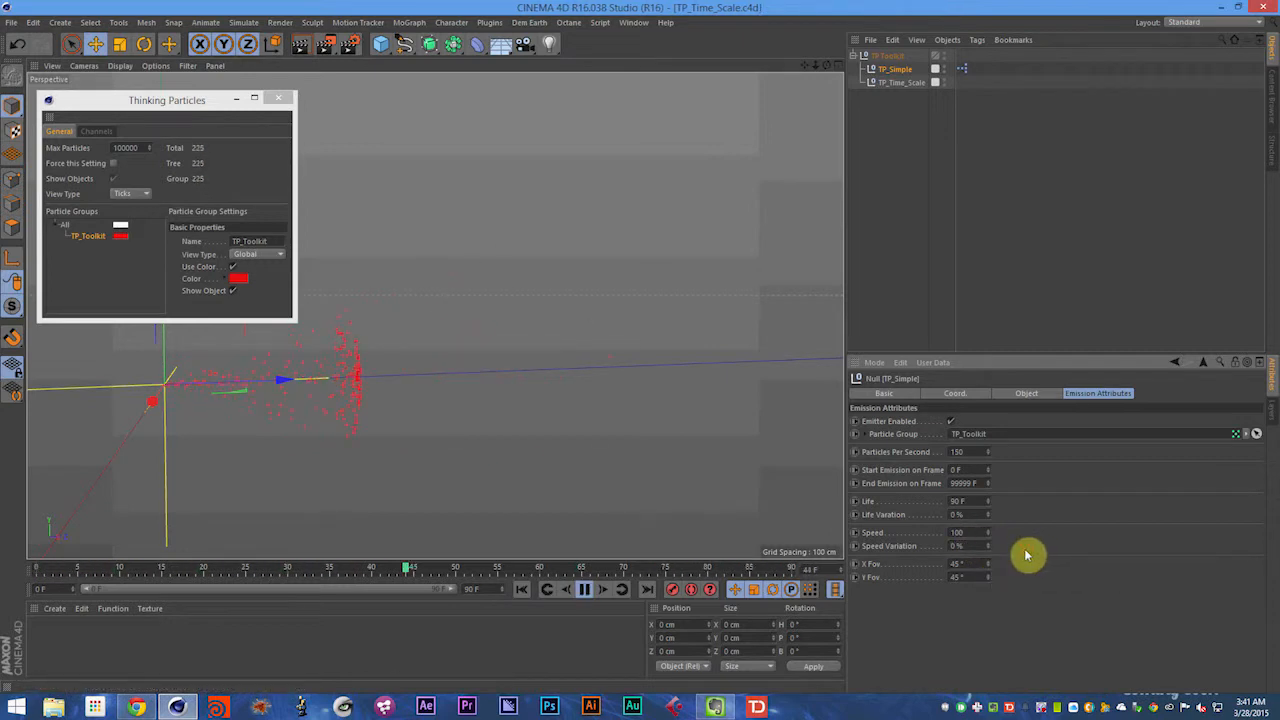
alt+drag(390, 340, 403, 366)
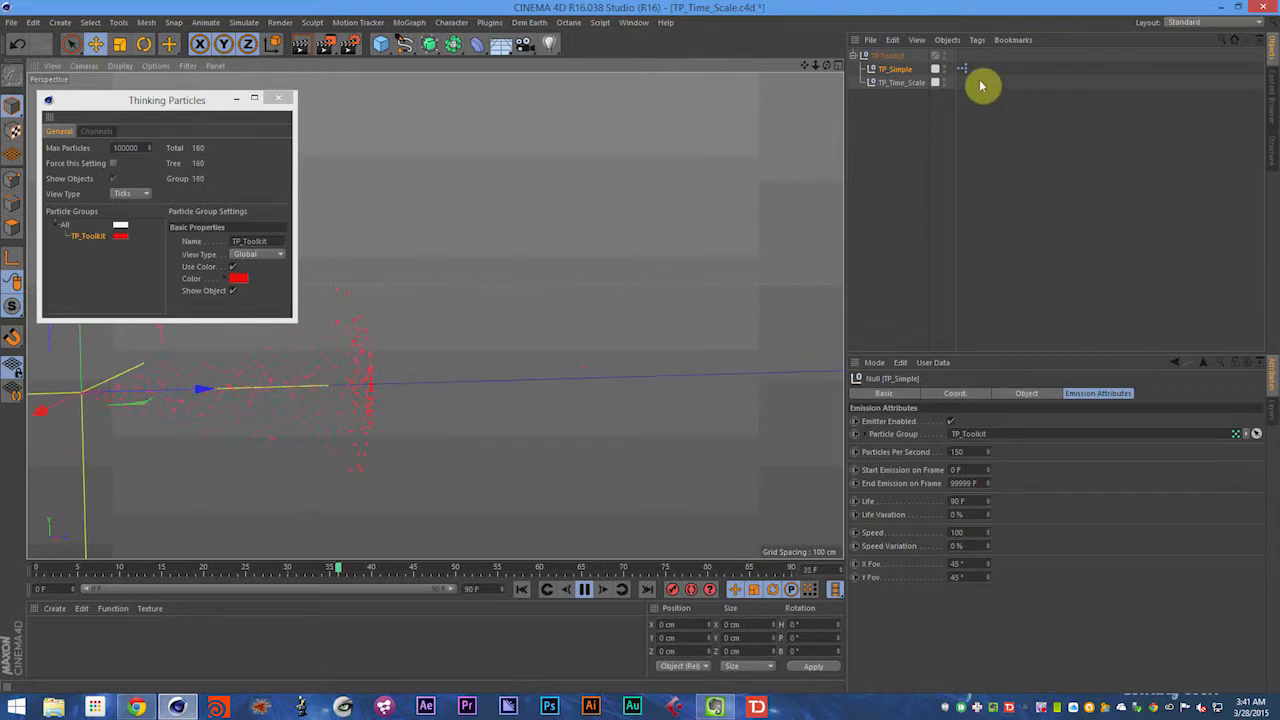
Step: Select TP_Time_Scale, stop the playback and examine where the particles bunch up in the perspective view
click(920, 83)
key(F8)
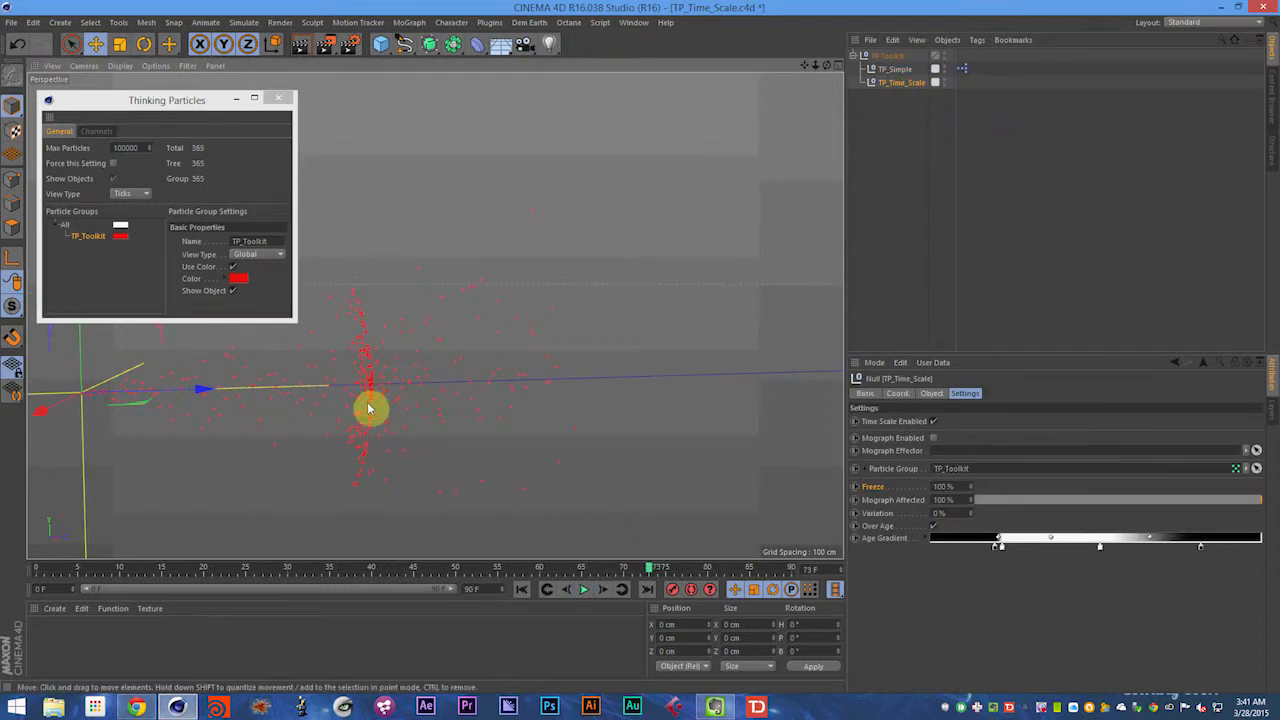
alt+drag(392, 379, 352, 289)
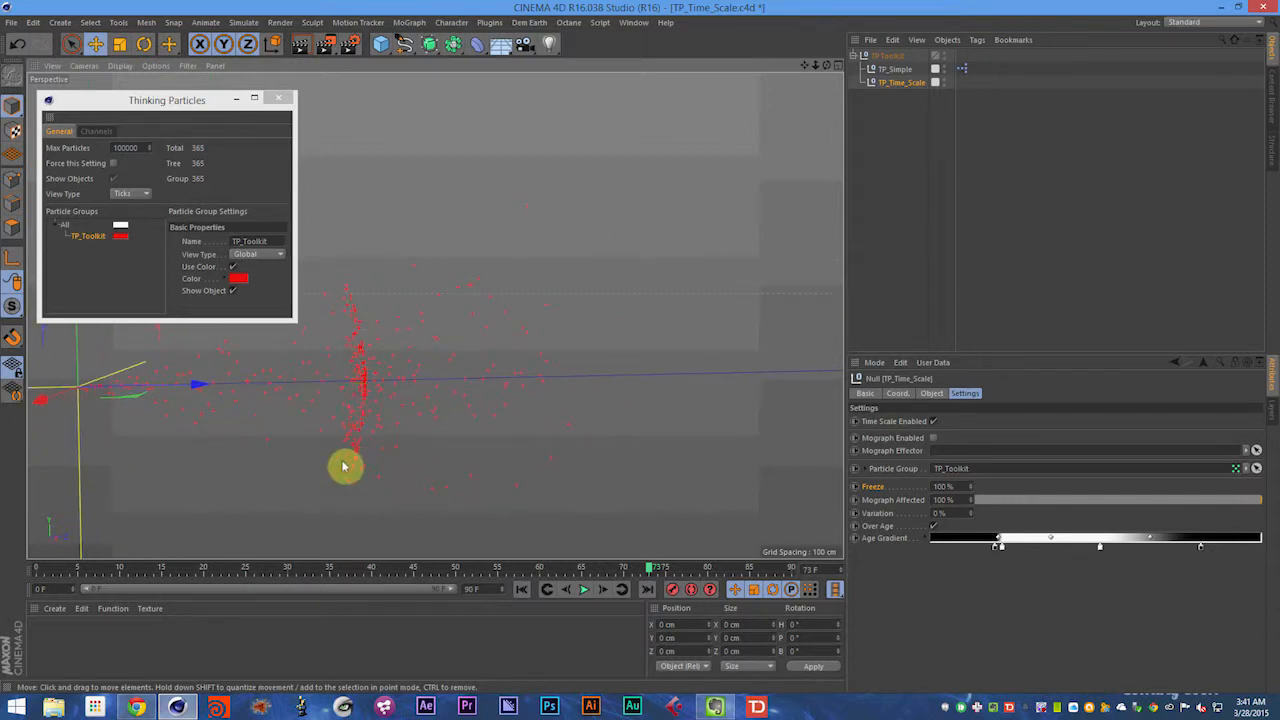
alt+drag(471, 363, 477, 394)
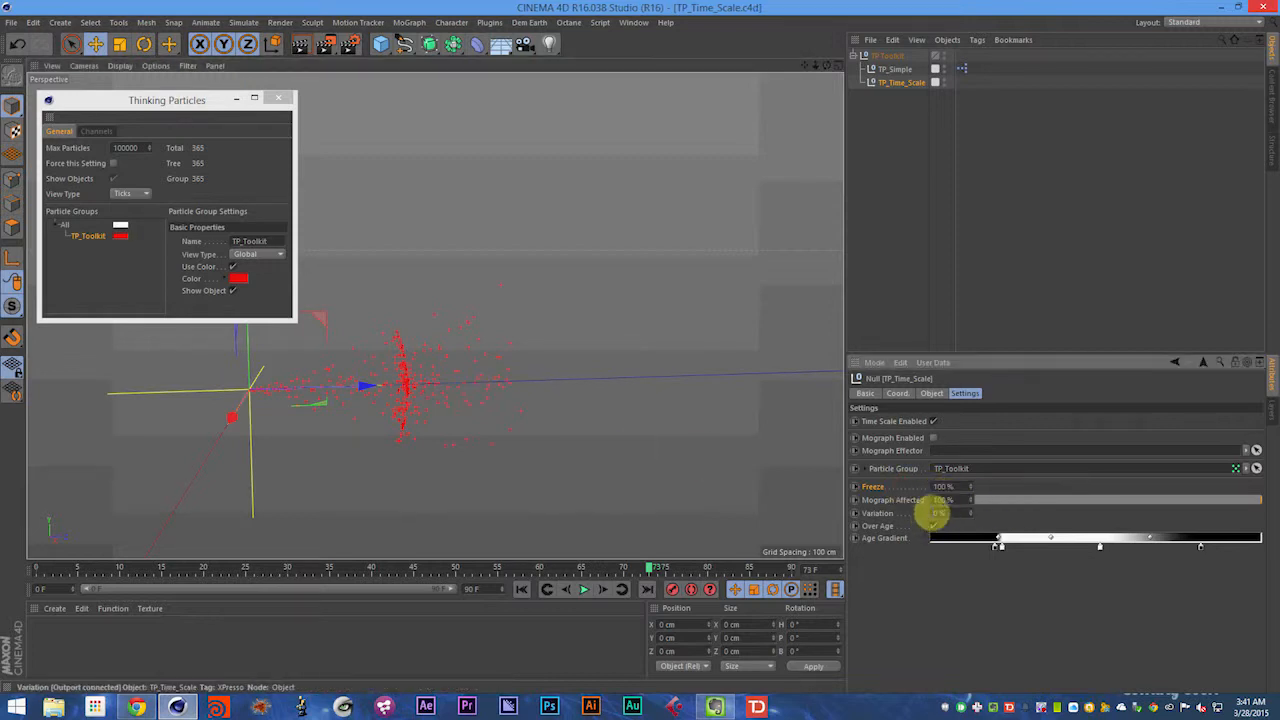
Step: Set the Variation of TP_Time_Scale to 25%, save the scene and replay the animation from the start
drag(932, 513, 1096, 517)
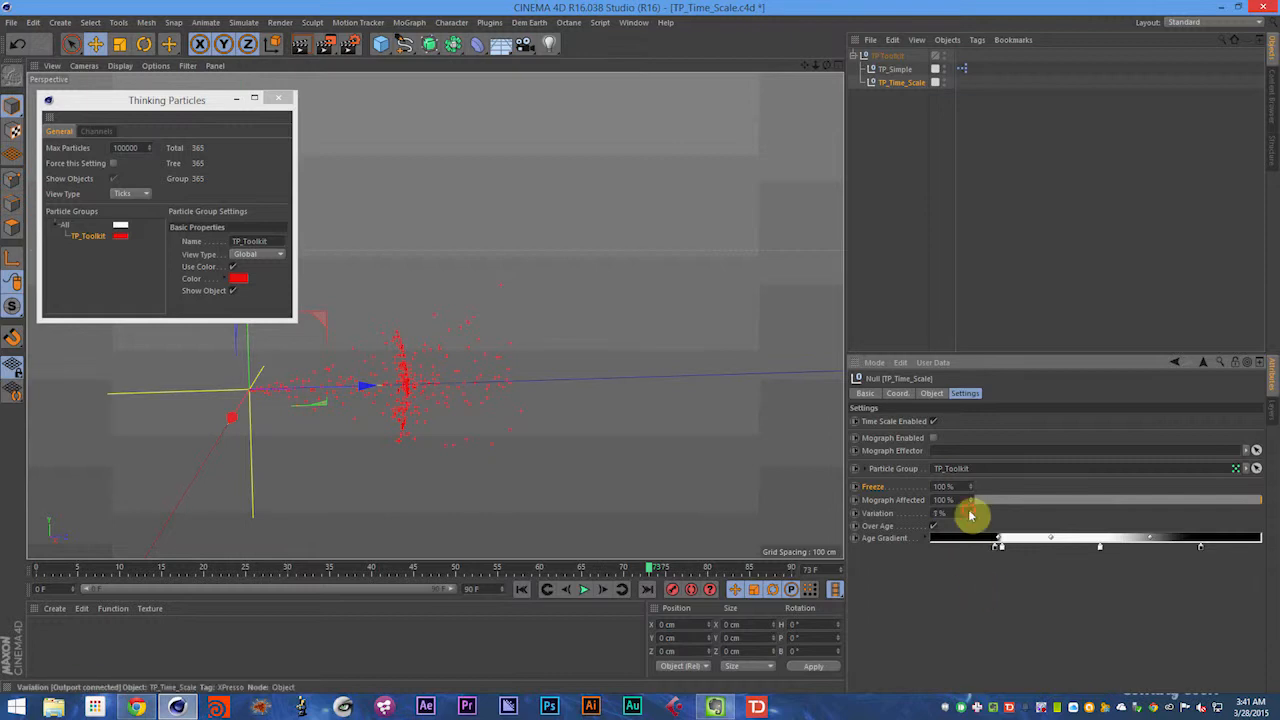
click(962, 512)
text(25)
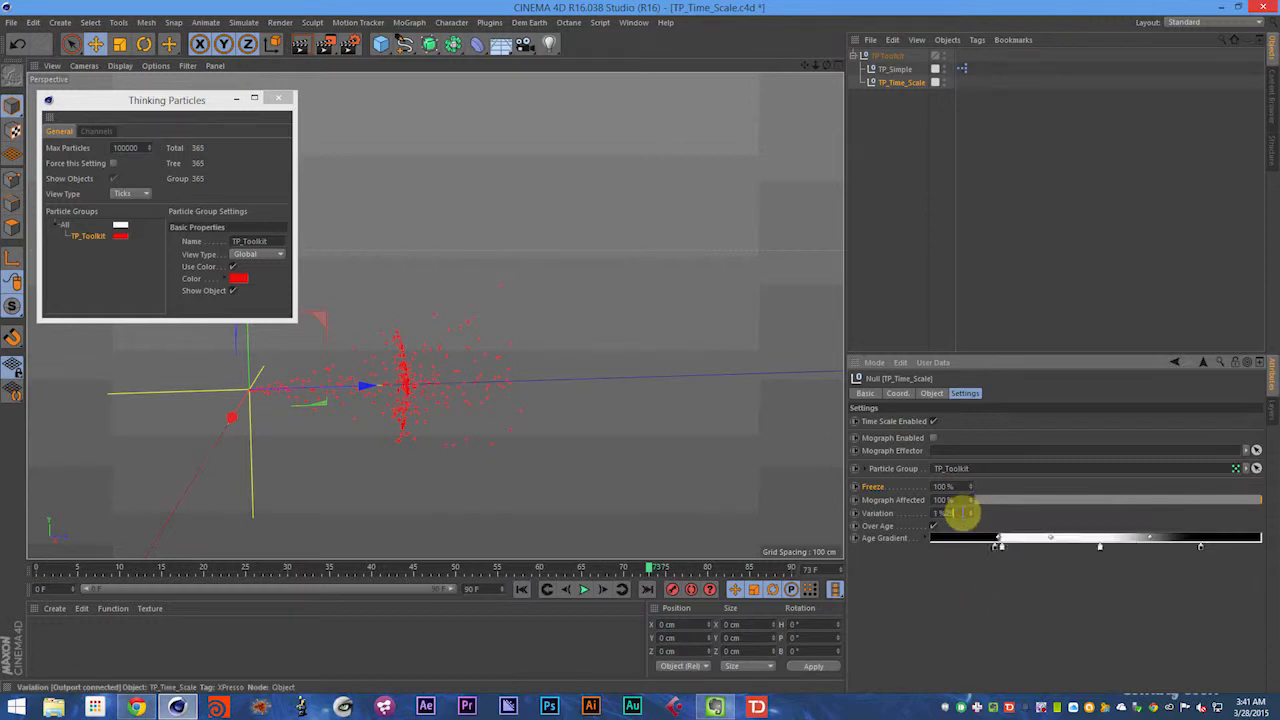
click(1062, 705)
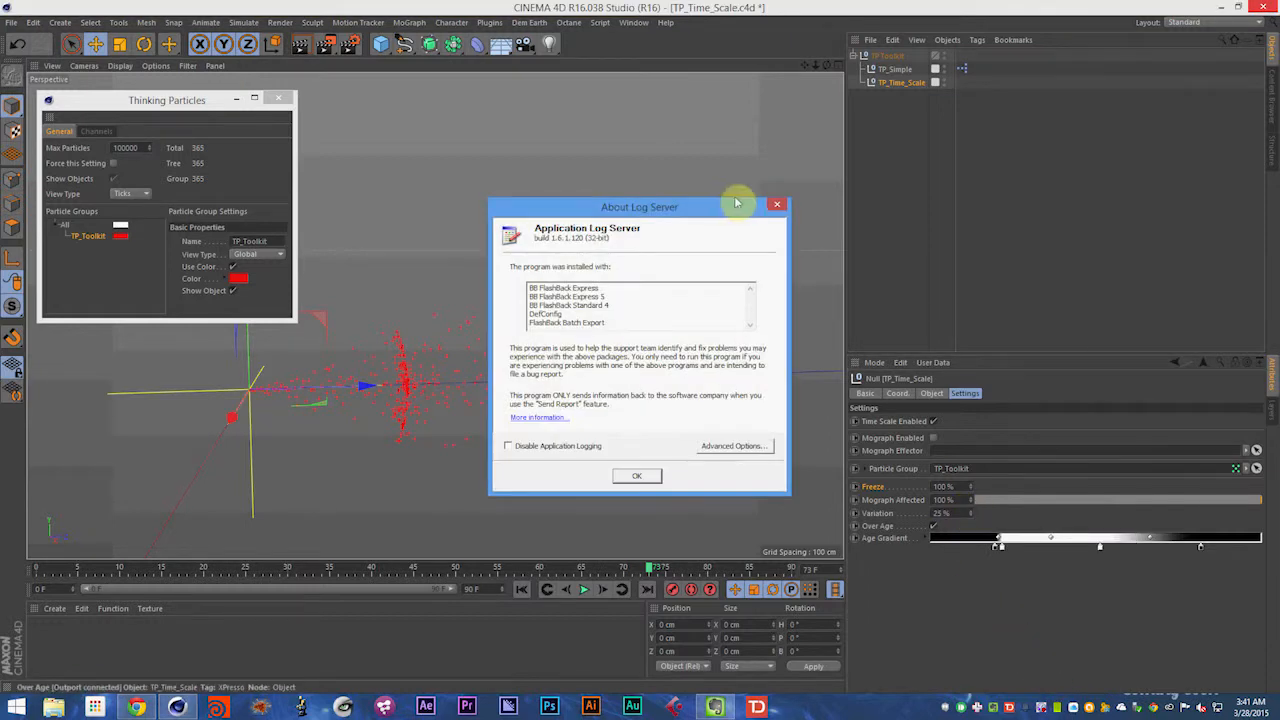
click(776, 205)
key(ctrl+s)
key(shift+f)
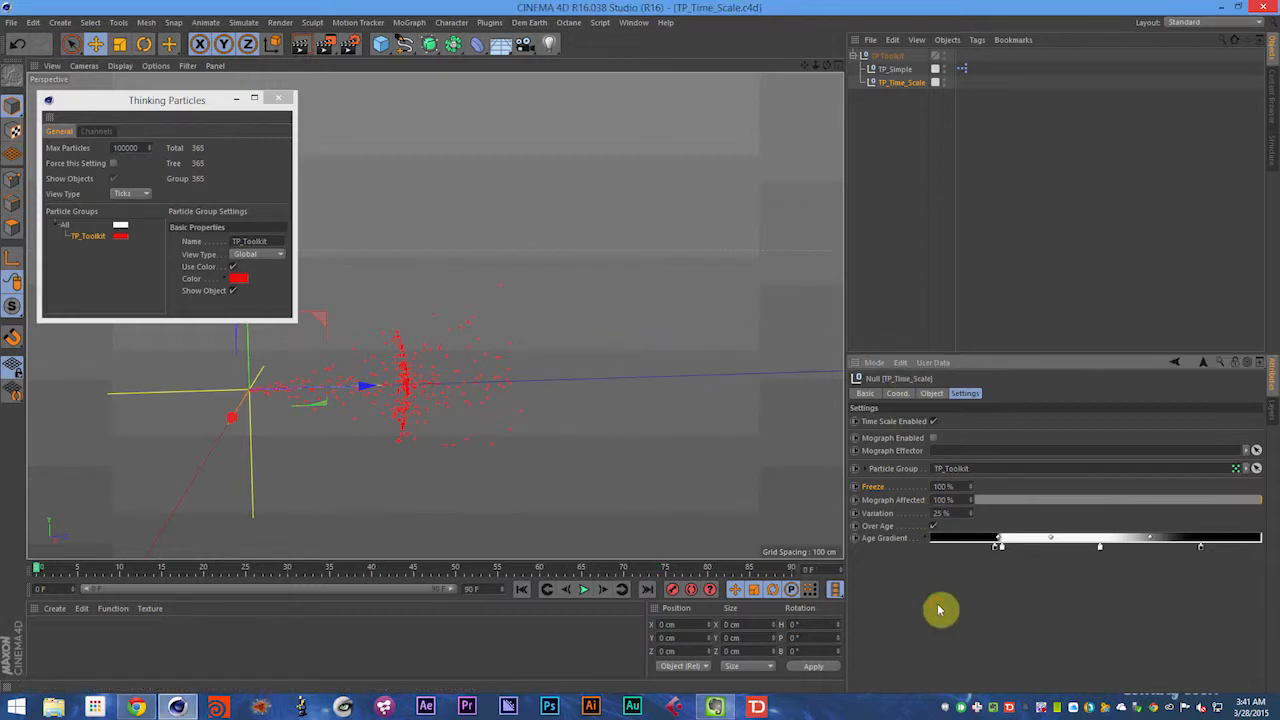
key(F8)
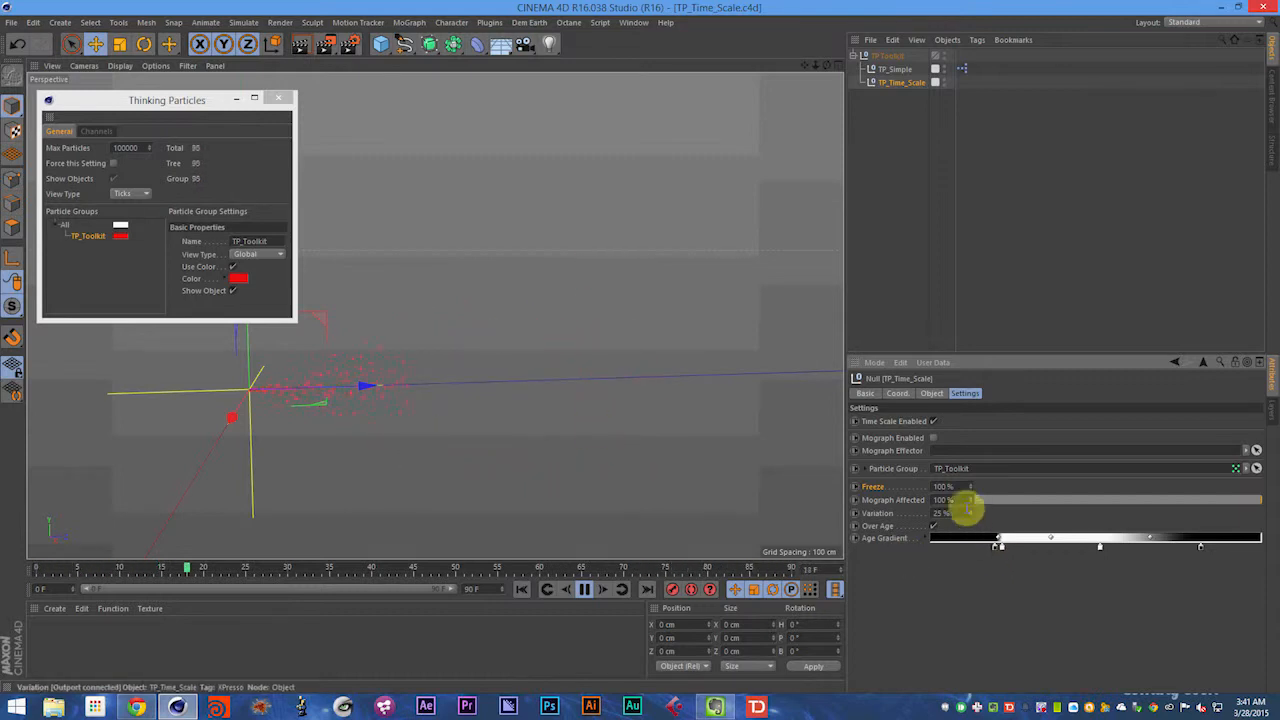
Step: Try a Variation of 5% on TP_Time_Scale during playback and return the setting to 0%
drag(968, 509, 955, 577)
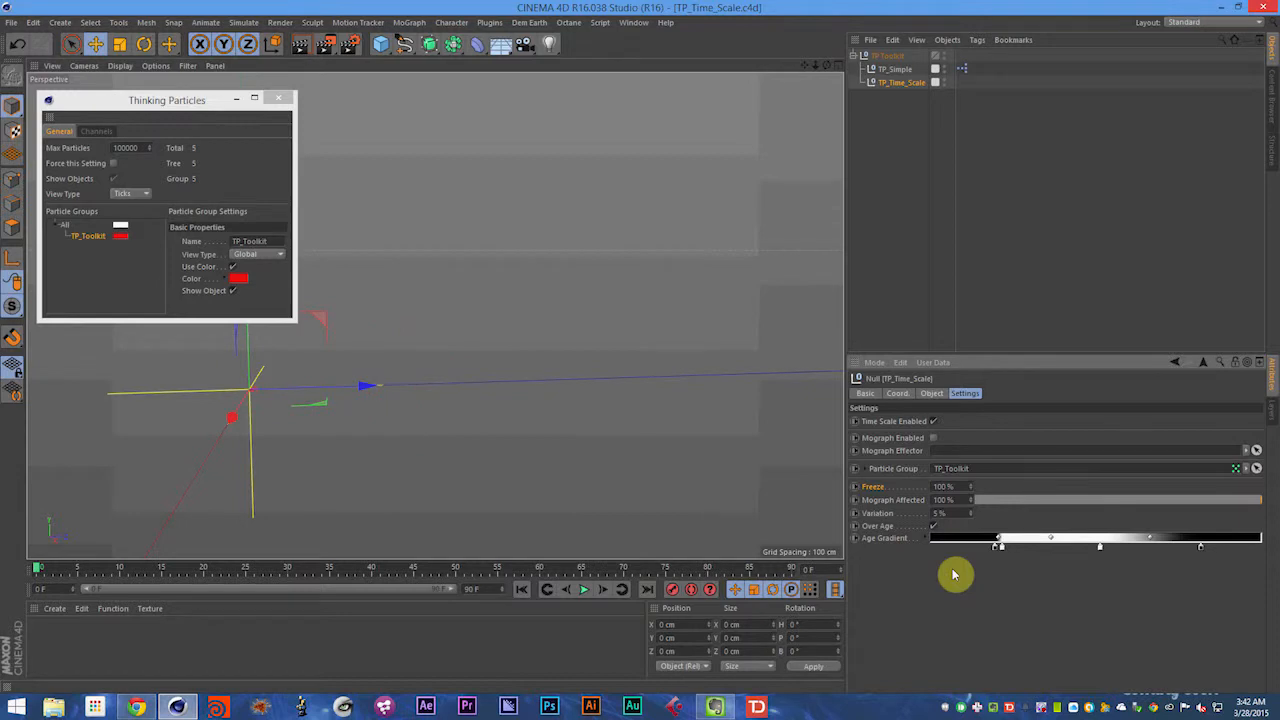
key(F8)
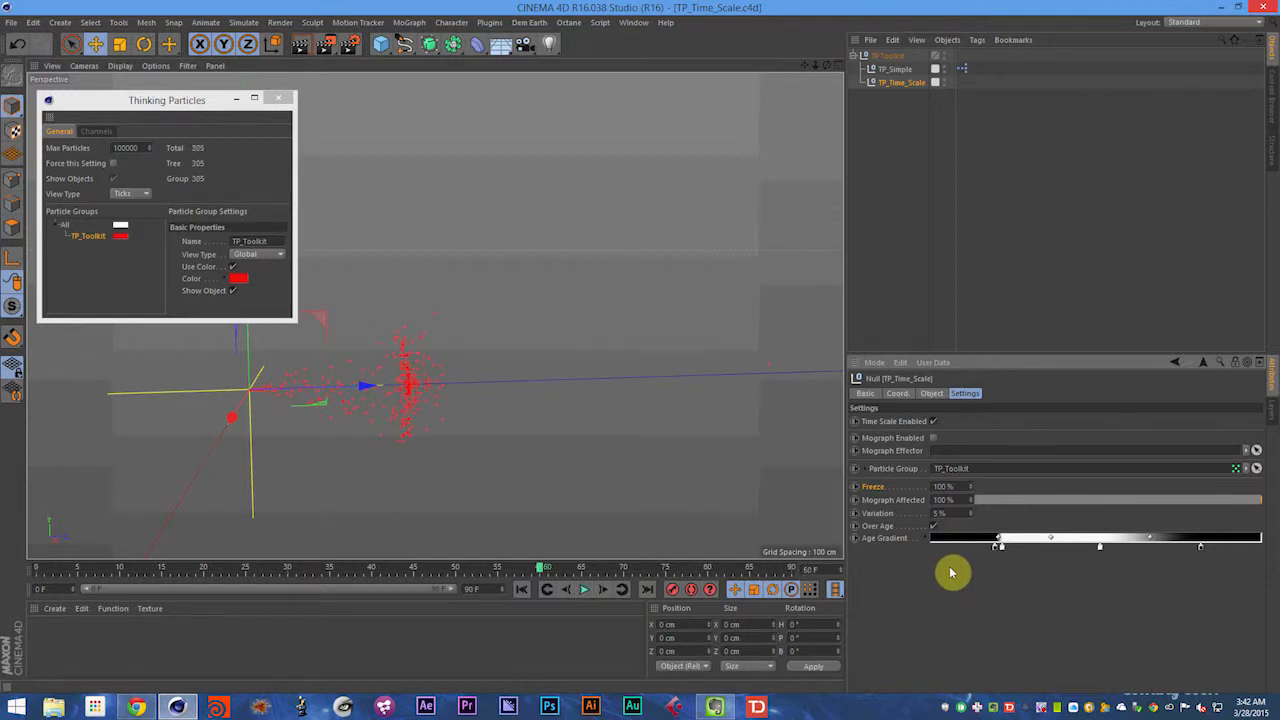
drag(966, 513, 953, 578)
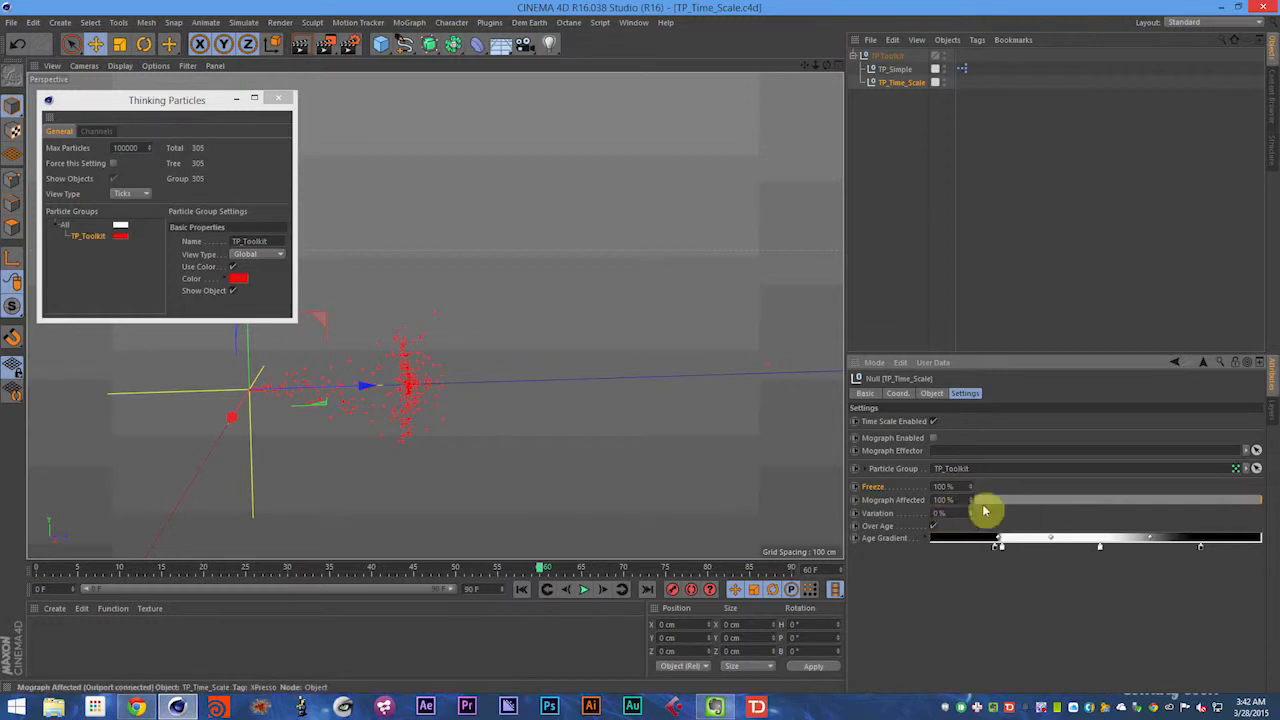
Step: Examine the Mograph Affected, Mograph Effector, Over Age and Age Gradient settings of TP_Time_Scale
click(900, 500)
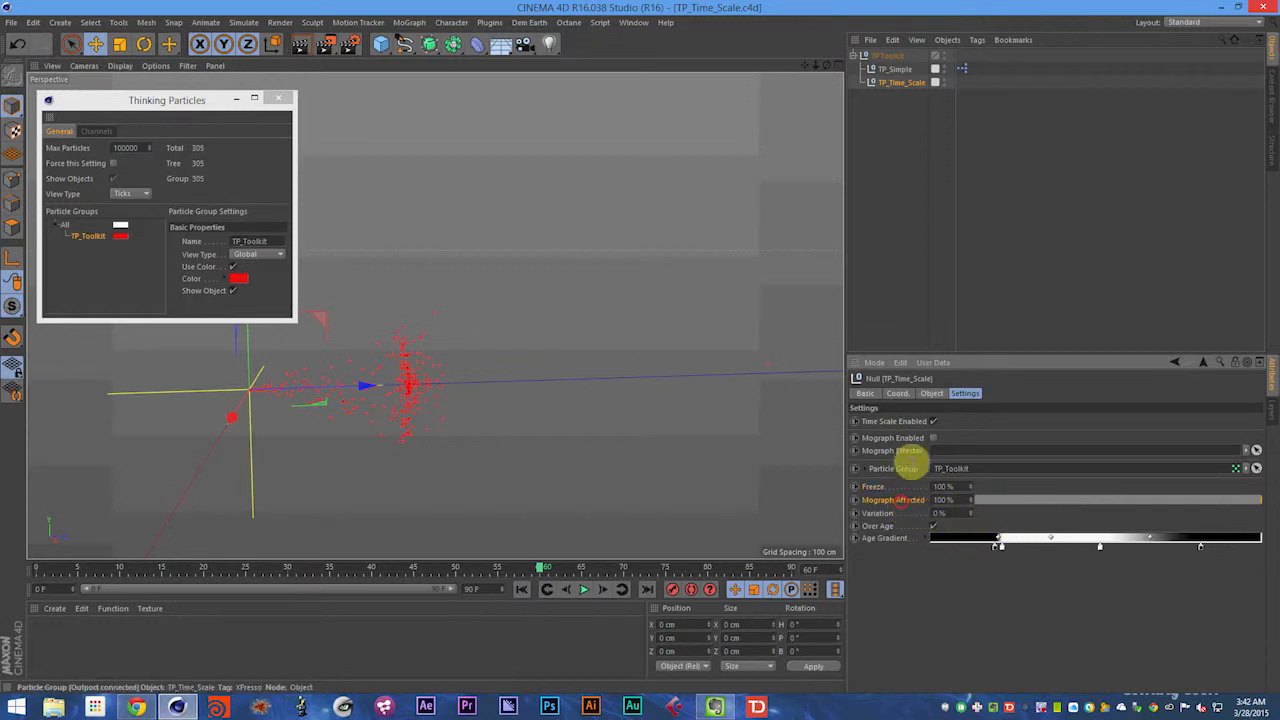
click(900, 451)
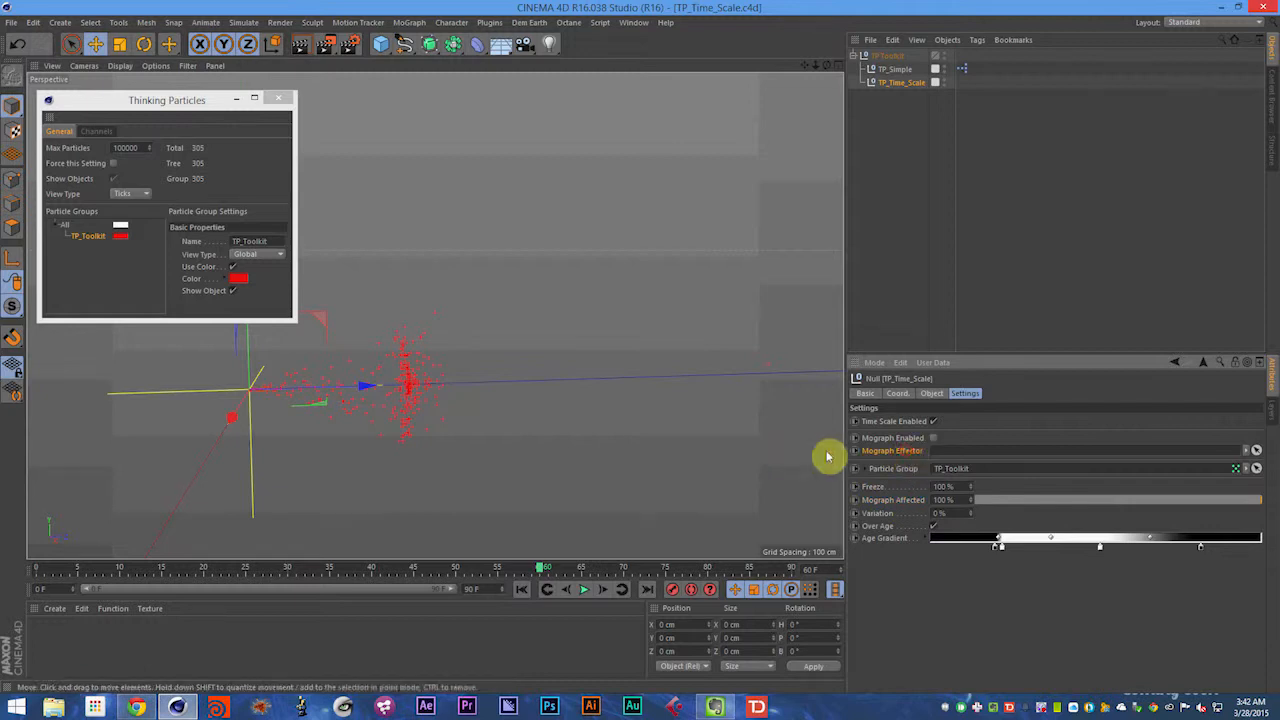
click(900, 527)
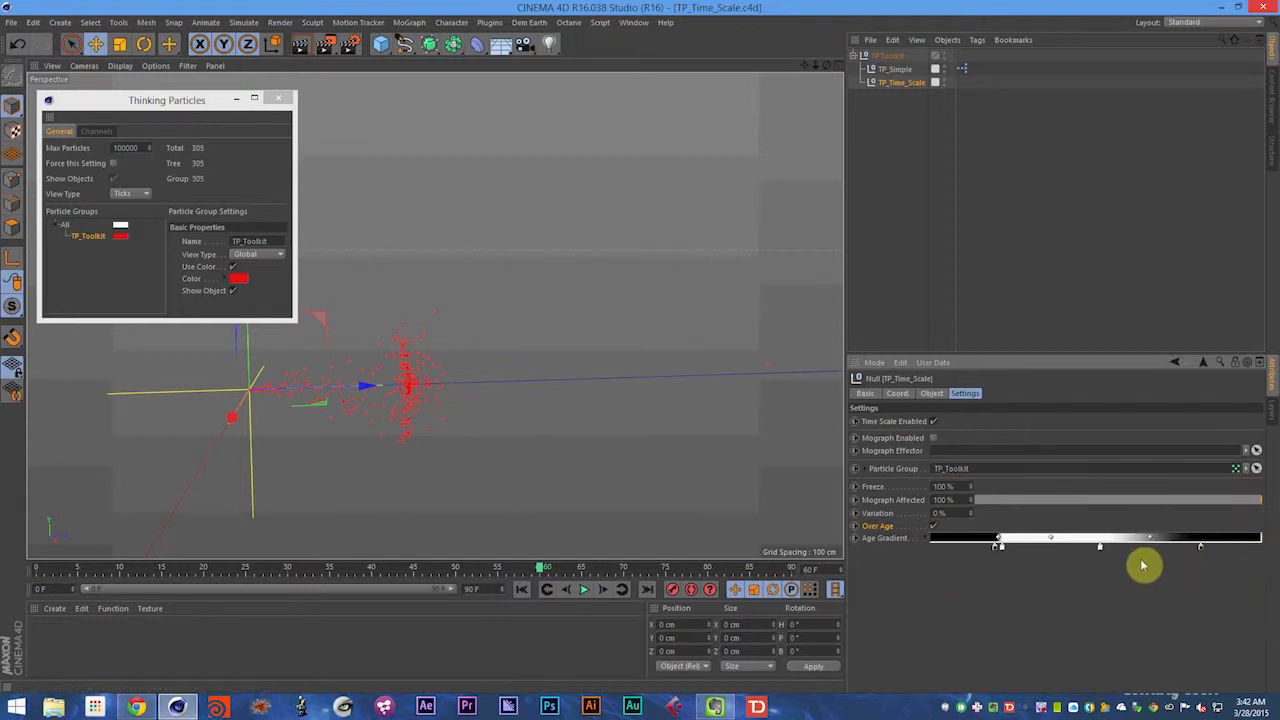
click(996, 548)
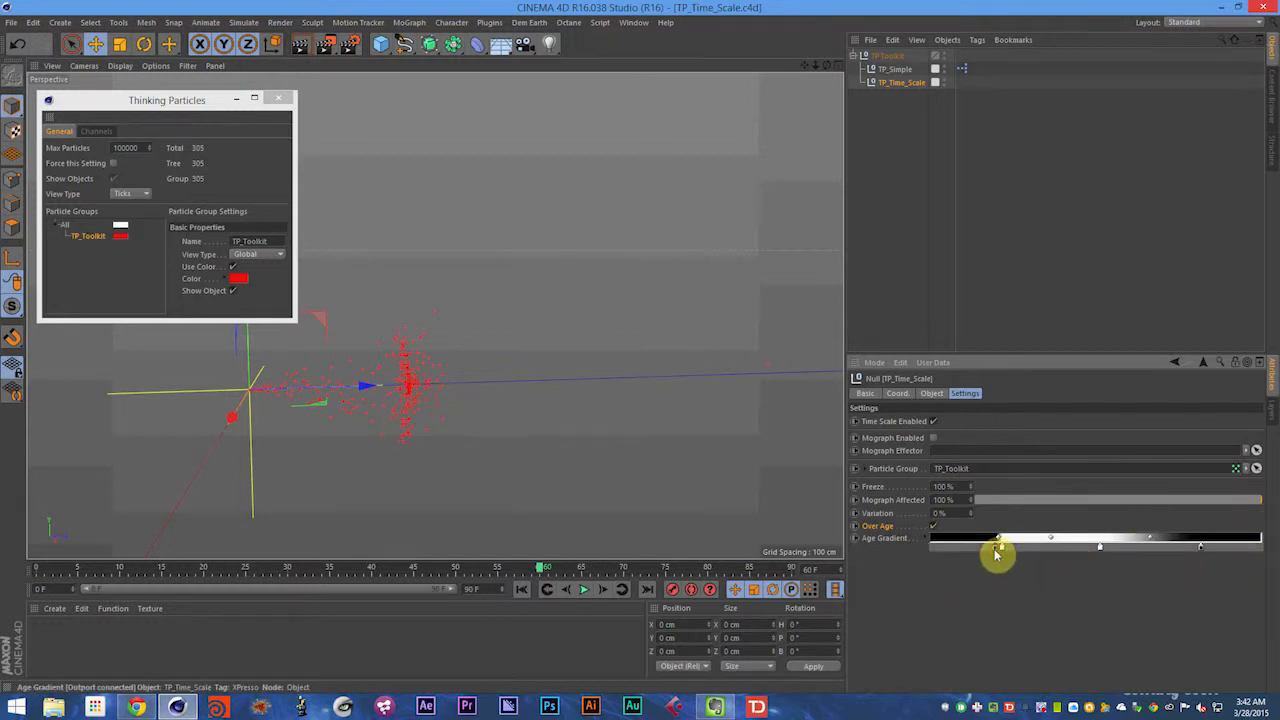
Step: Set the Freeze of TP_Time_Scale to 50% while the animation plays, stop the playback and save the scene
key(F8)
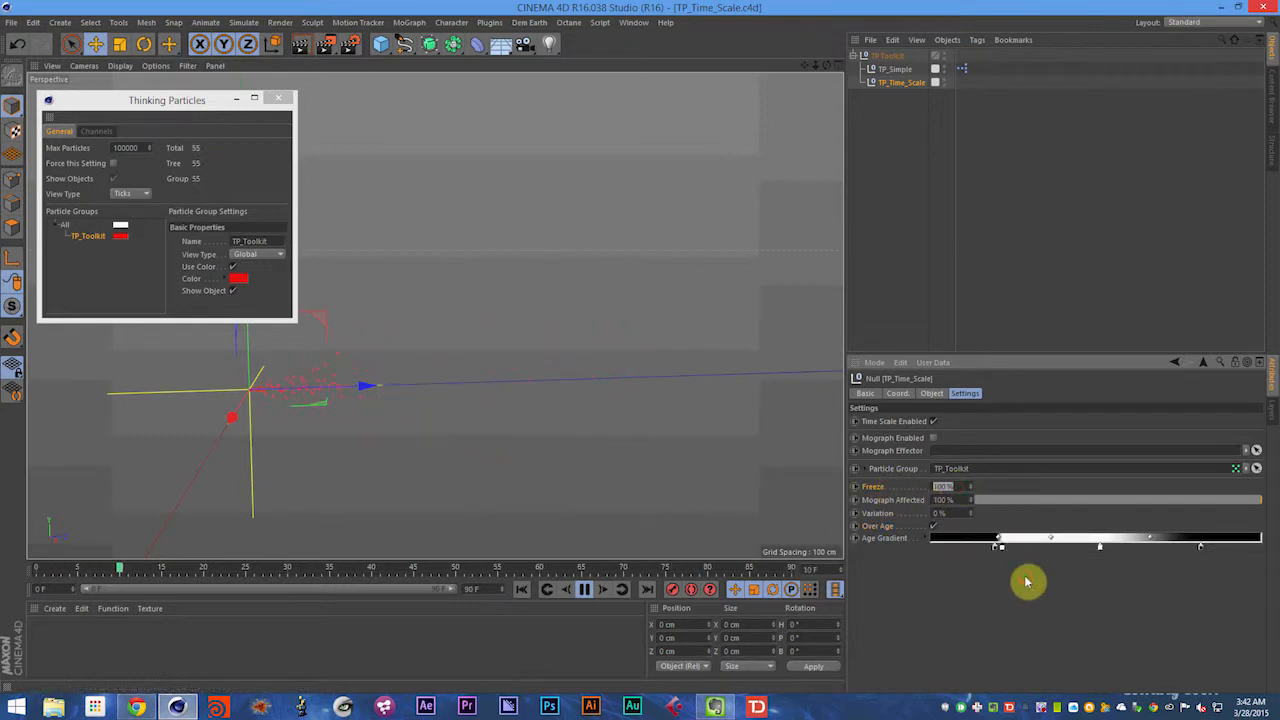
click(1001, 547)
drag(954, 487, 921, 492)
text(50)
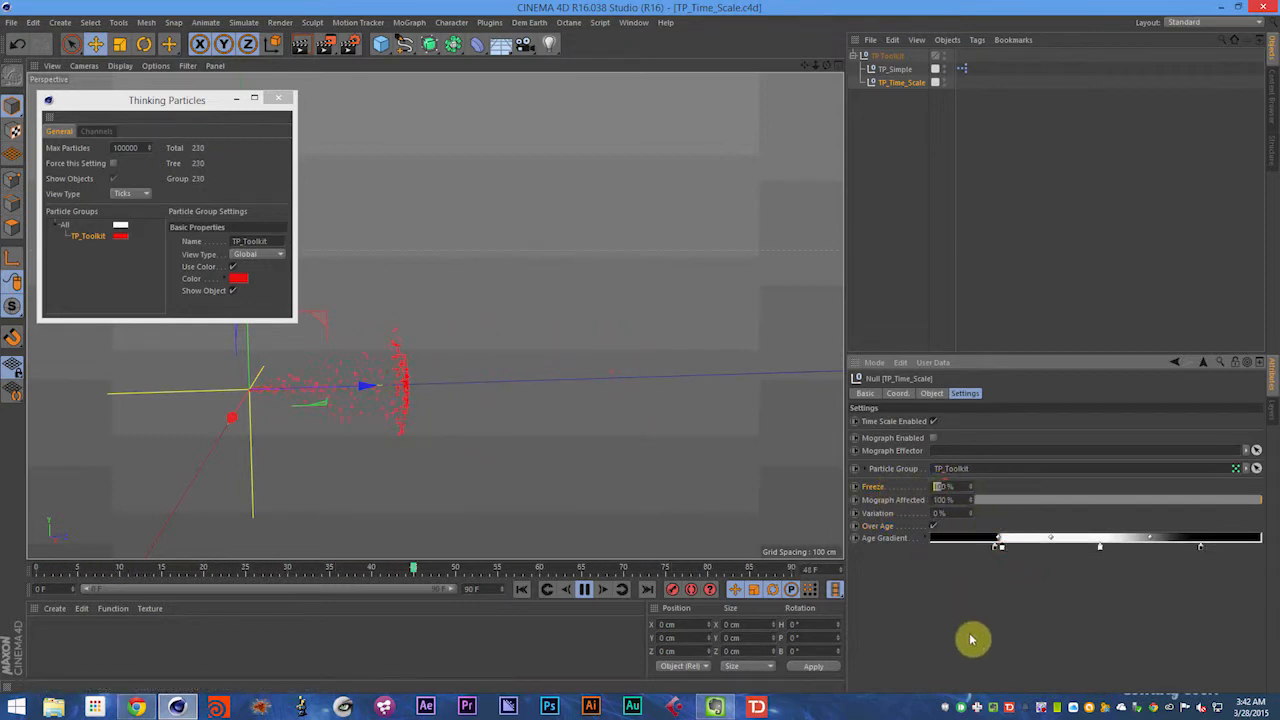
key(Return)
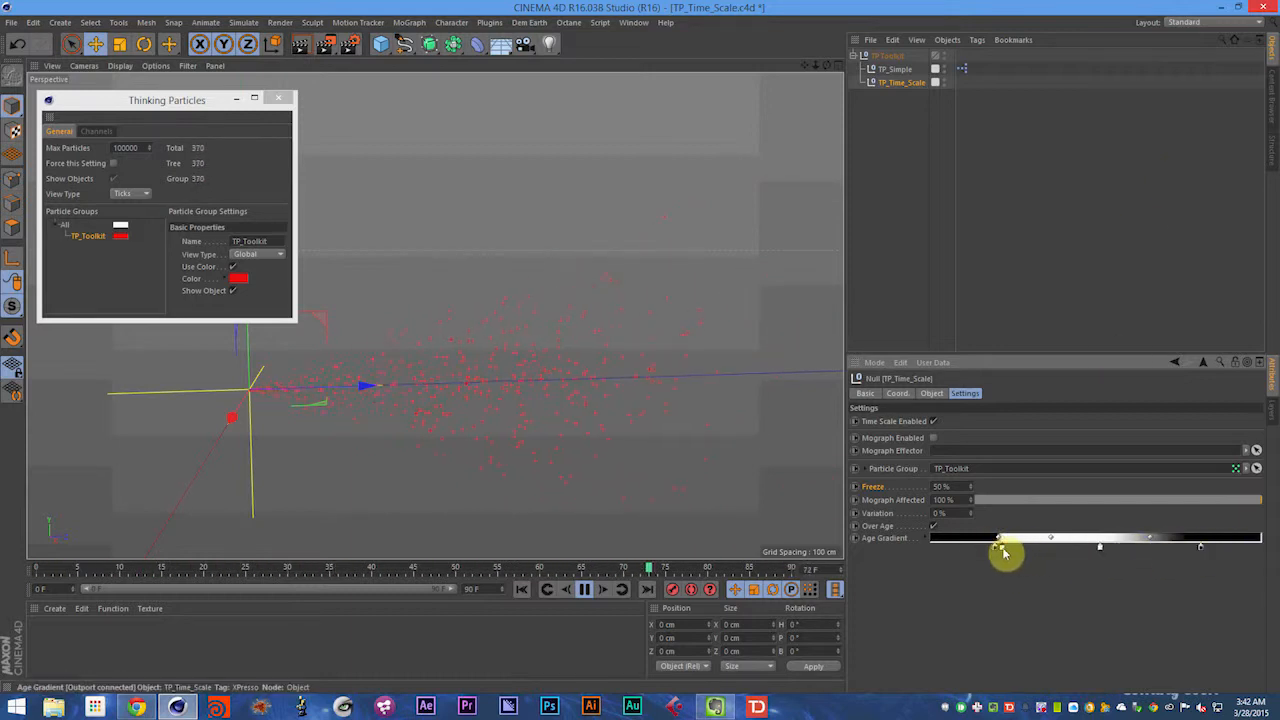
drag(1003, 550, 1168, 551)
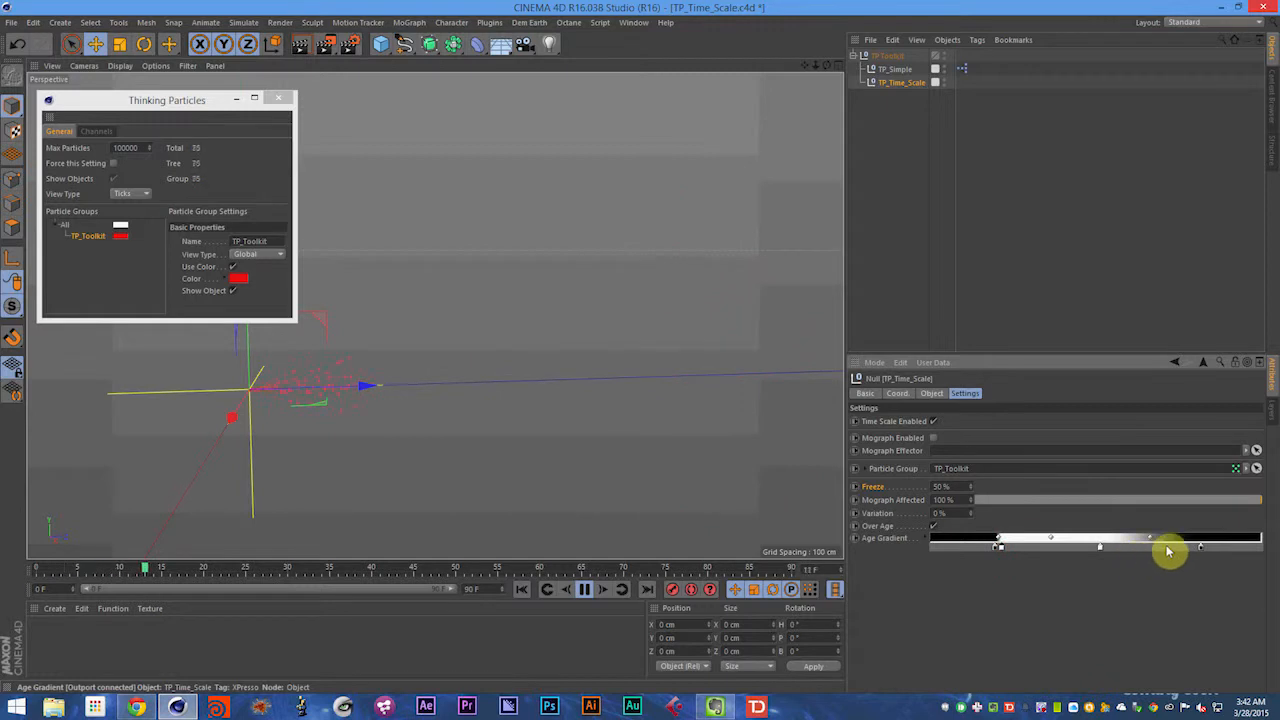
key(F8)
key(ctrl+s)
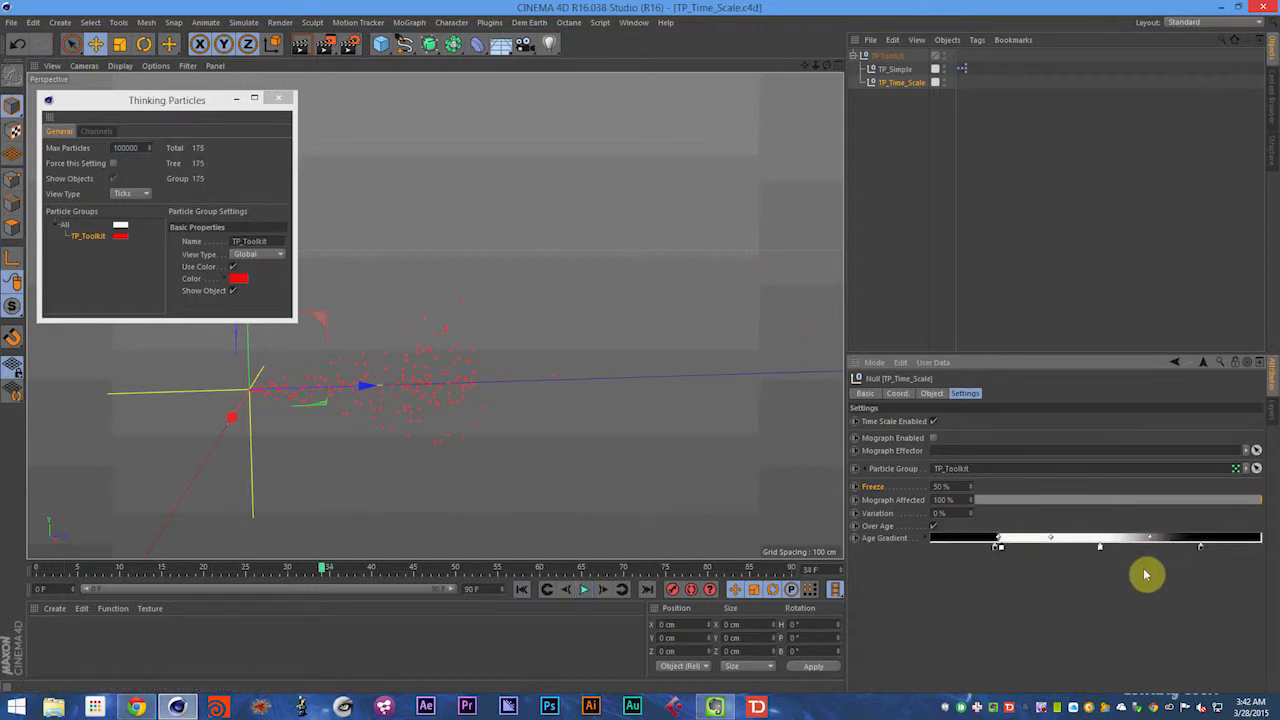
Step: Return the Freeze of TP_Time_Scale to 100%, save the scene and restart the playback
double_click(961, 489)
text(100)
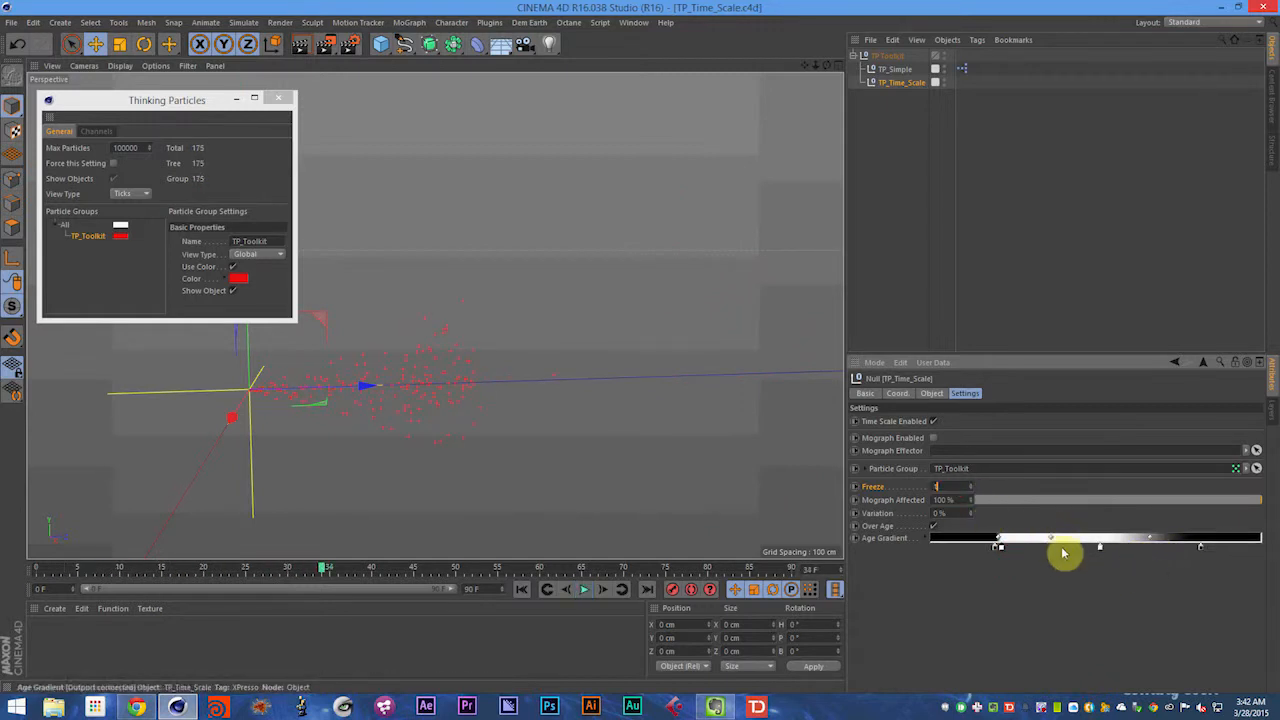
click(1009, 603)
key(ctrl+s)
key(F8)
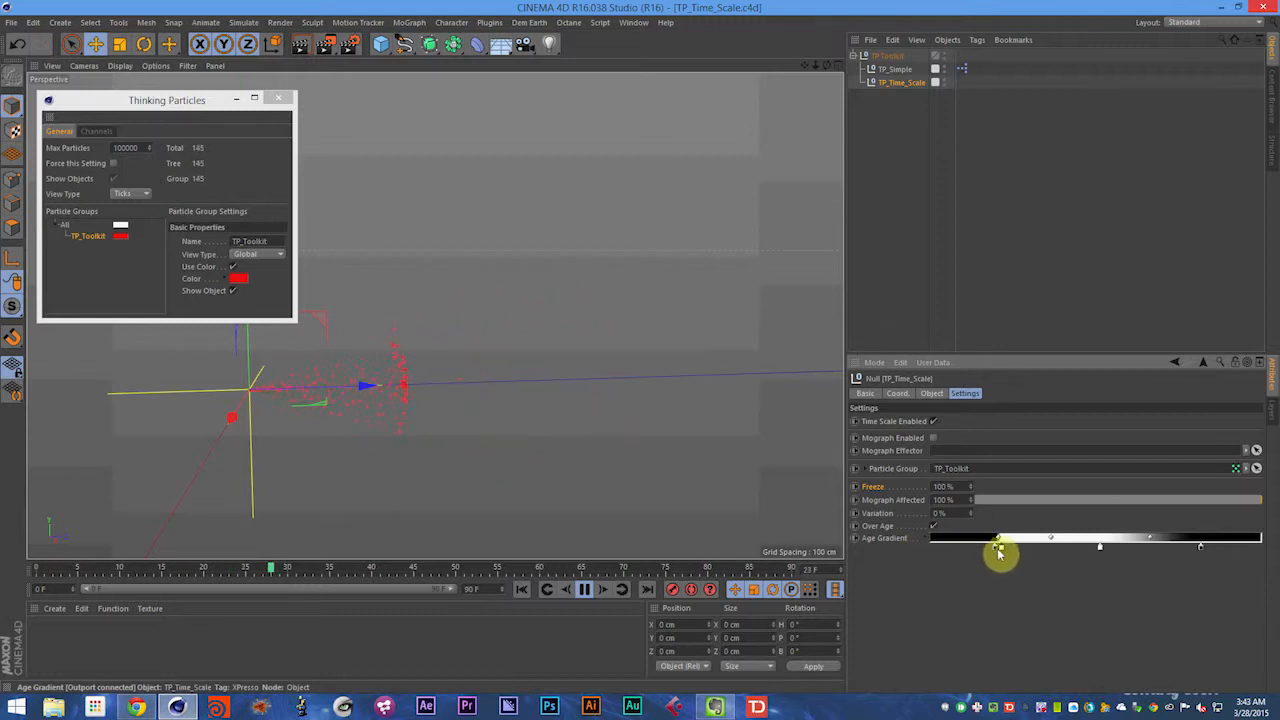
Step: Shift the Age Gradient's black-to-white transition to about a third of its length and the next white knot to just under two thirds
drag(1000, 547, 1033, 547)
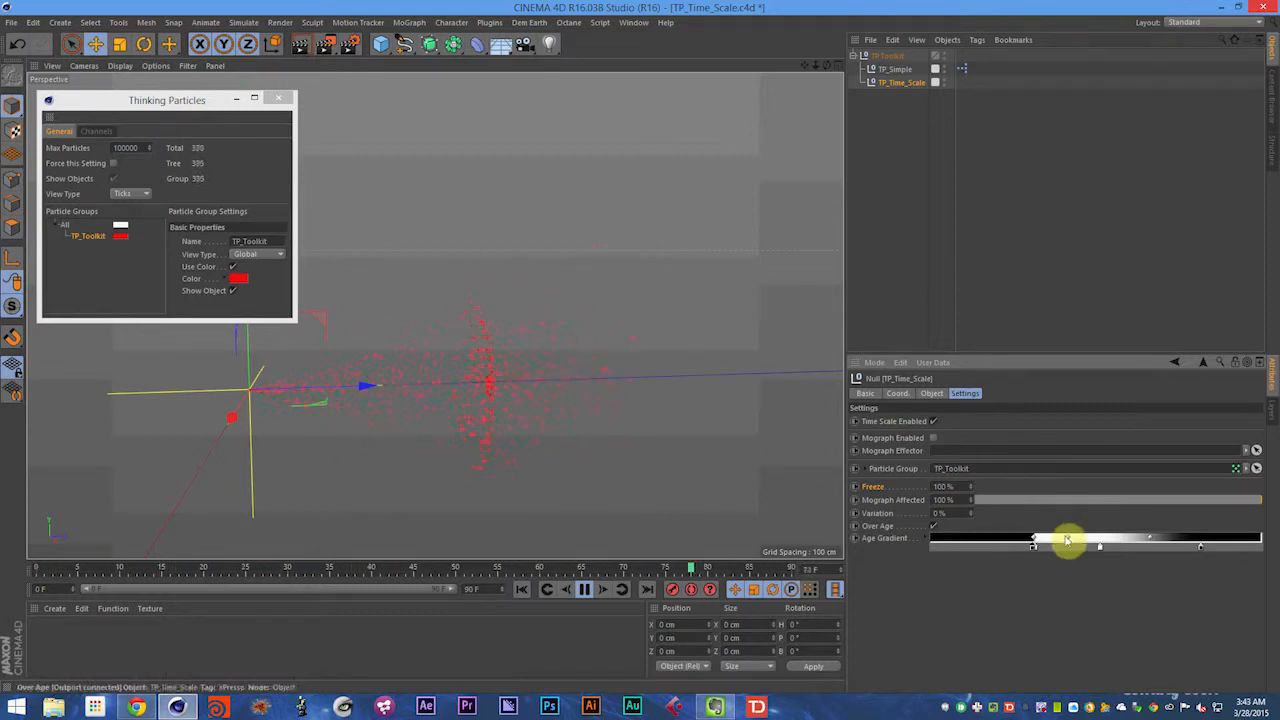
drag(1101, 547, 1143, 557)
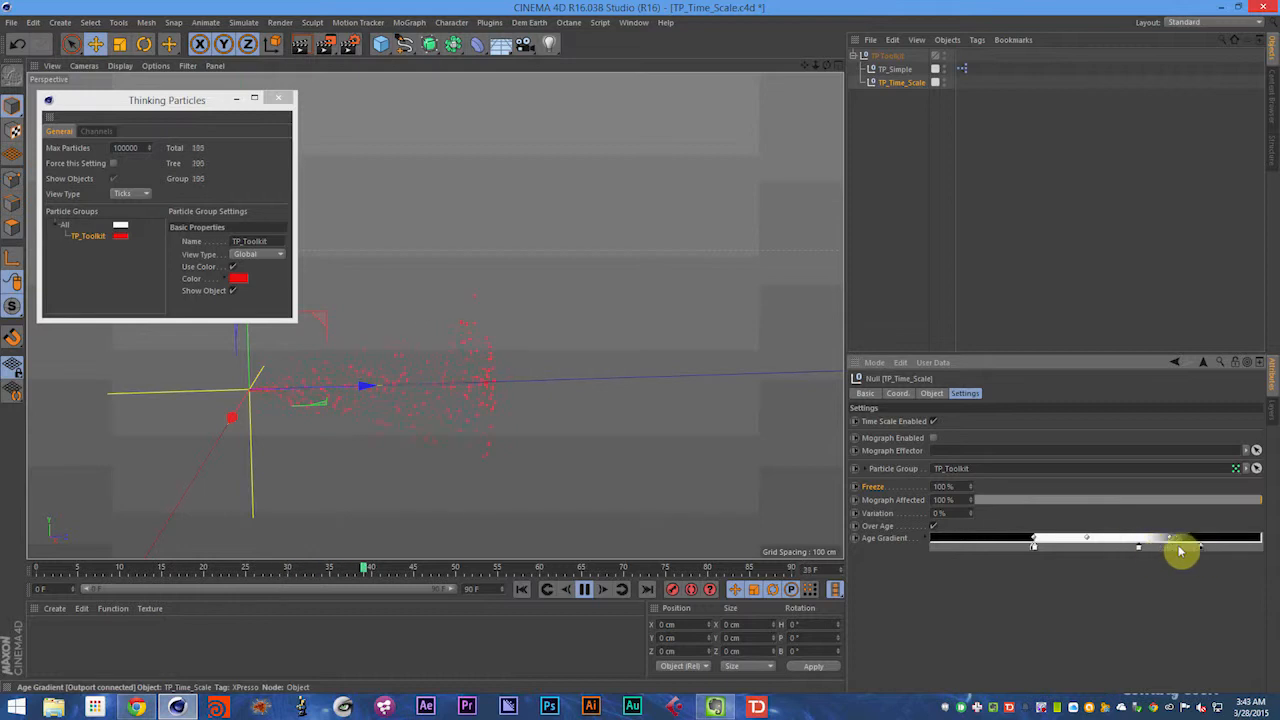
click(1140, 548)
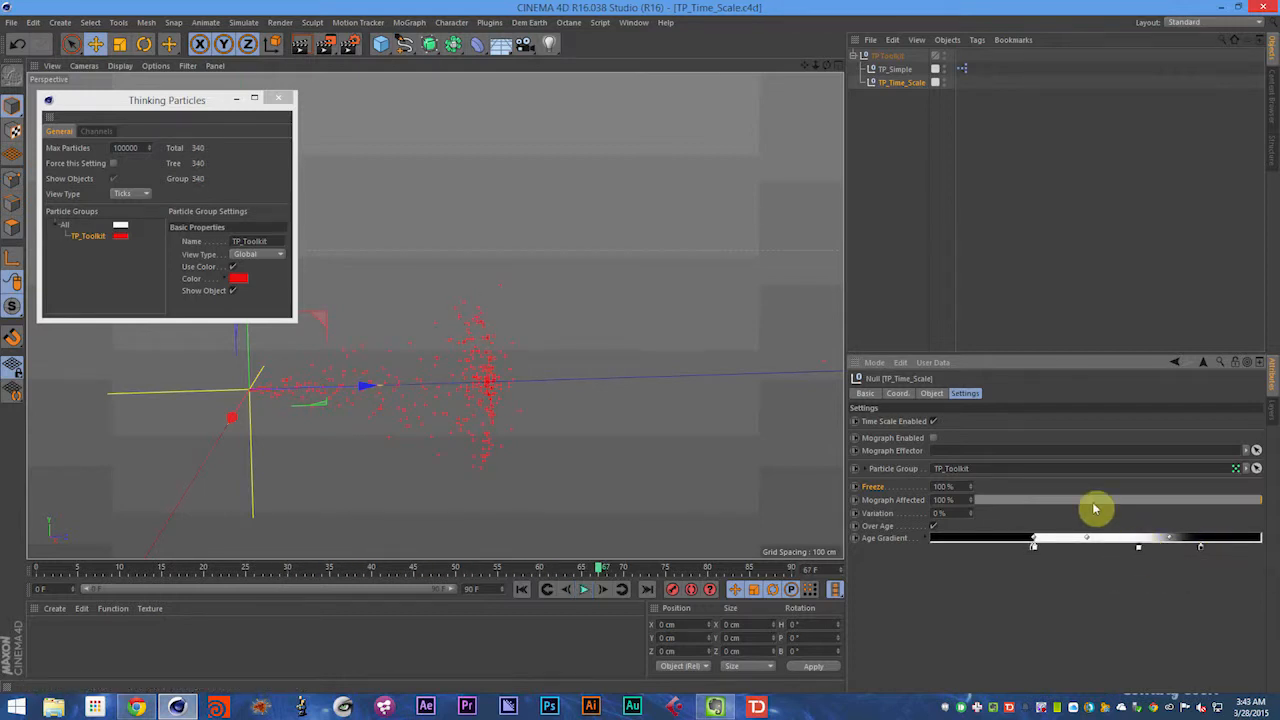
Step: Replay the animation from the start to examine how the Age Gradient affects the particles
click(870, 542)
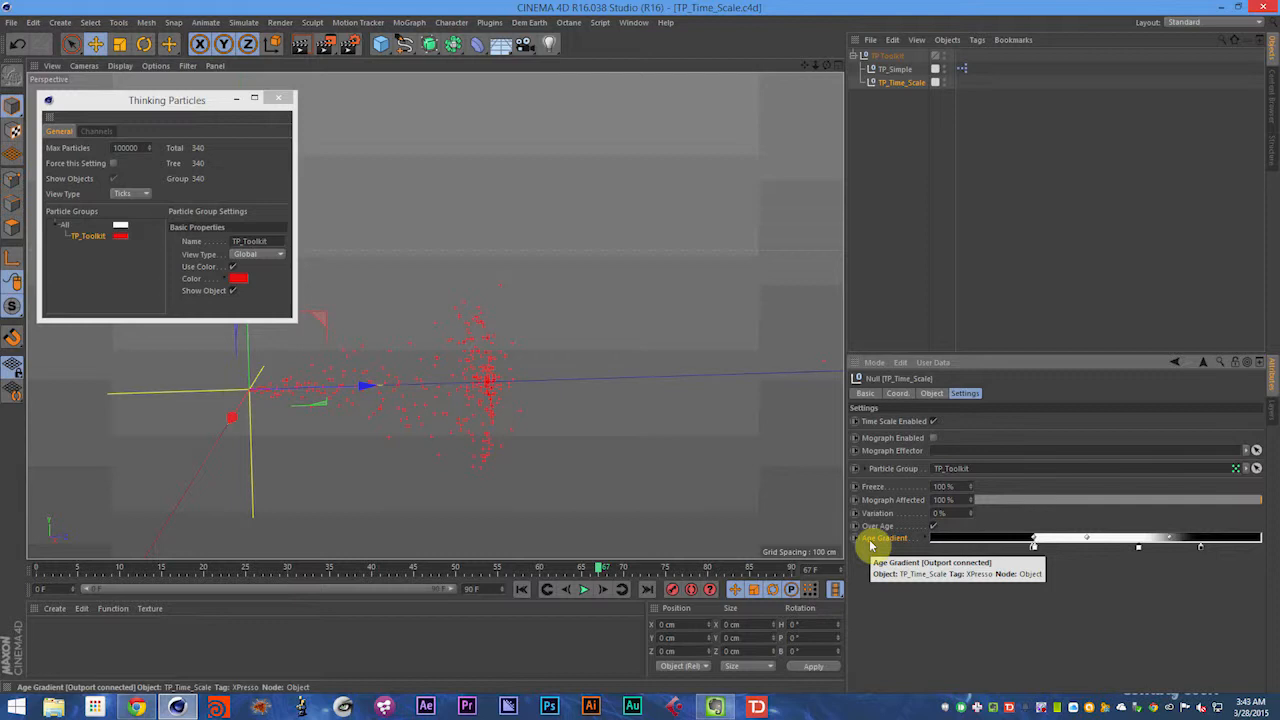
key(shift+f)
key(F8)
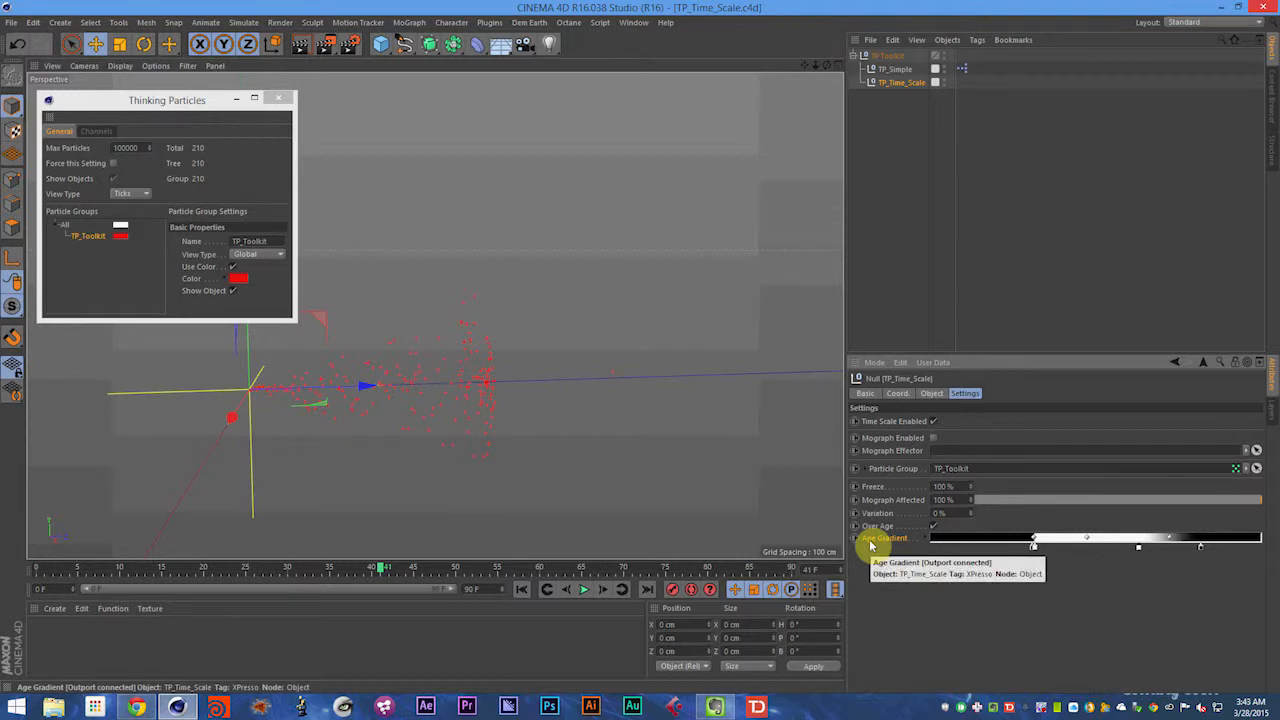